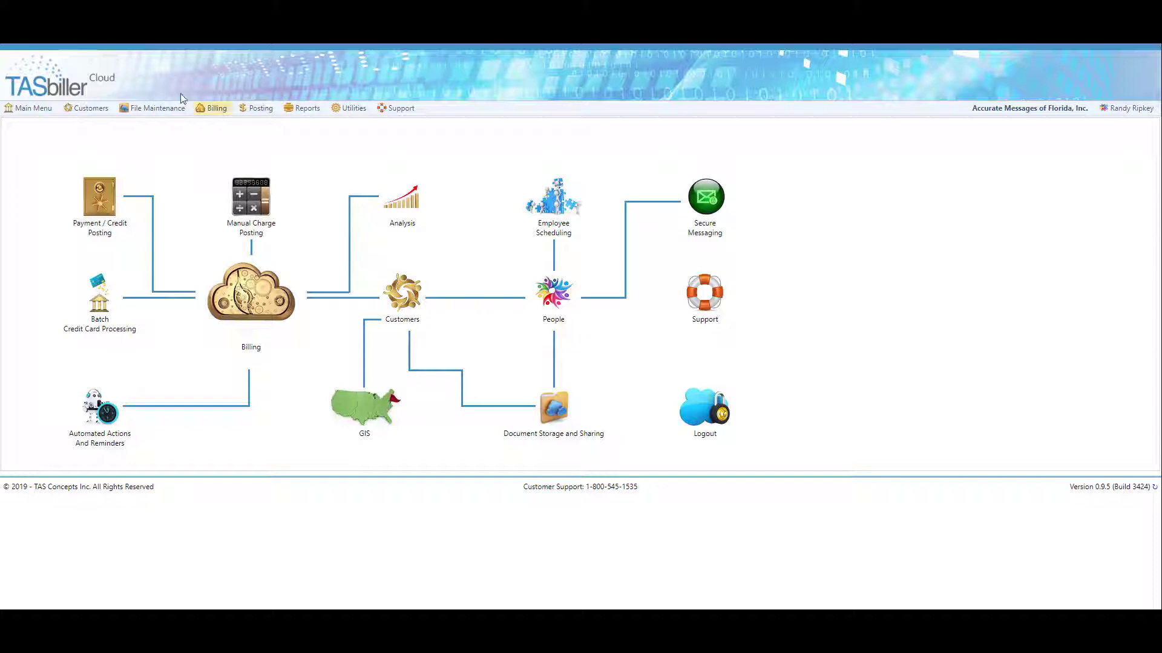
Open the posting accounts and check the Include in Analysis option for each account from Addl Line Charge through Deposit, closing without changes.
click(163, 110)
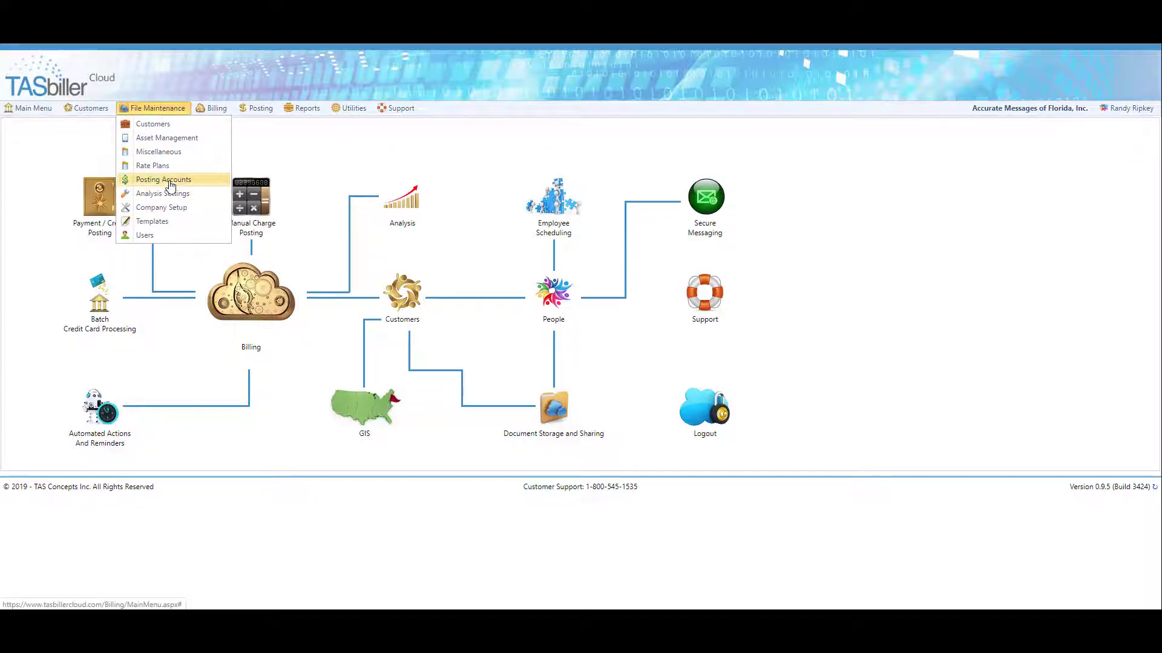
click(170, 181)
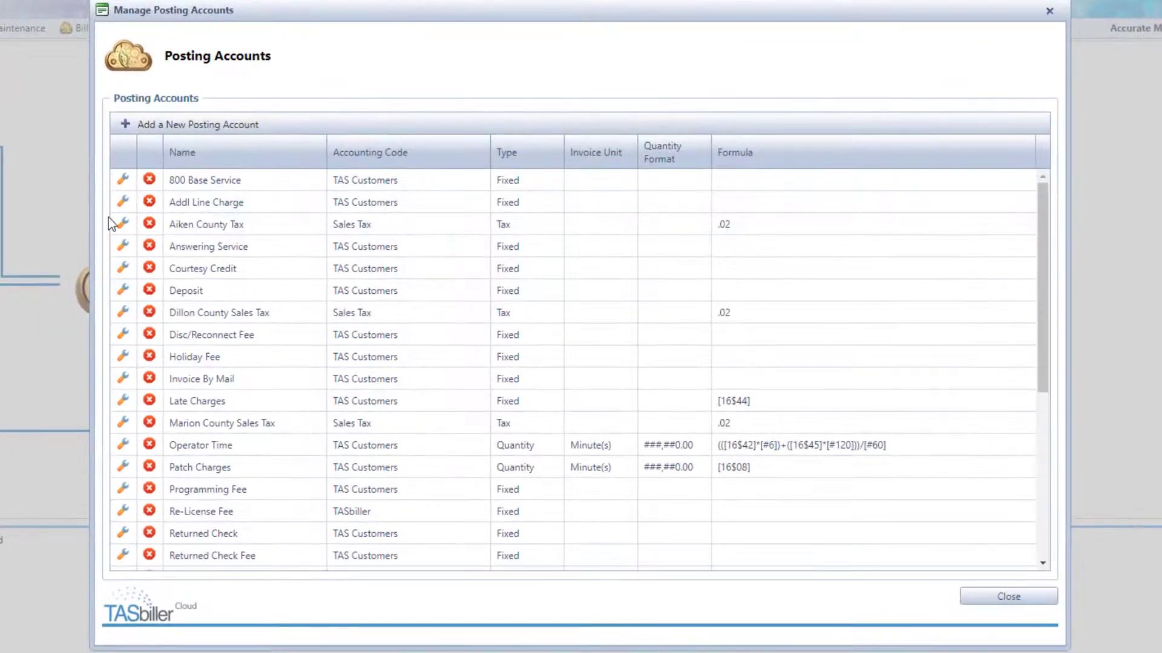
click(125, 204)
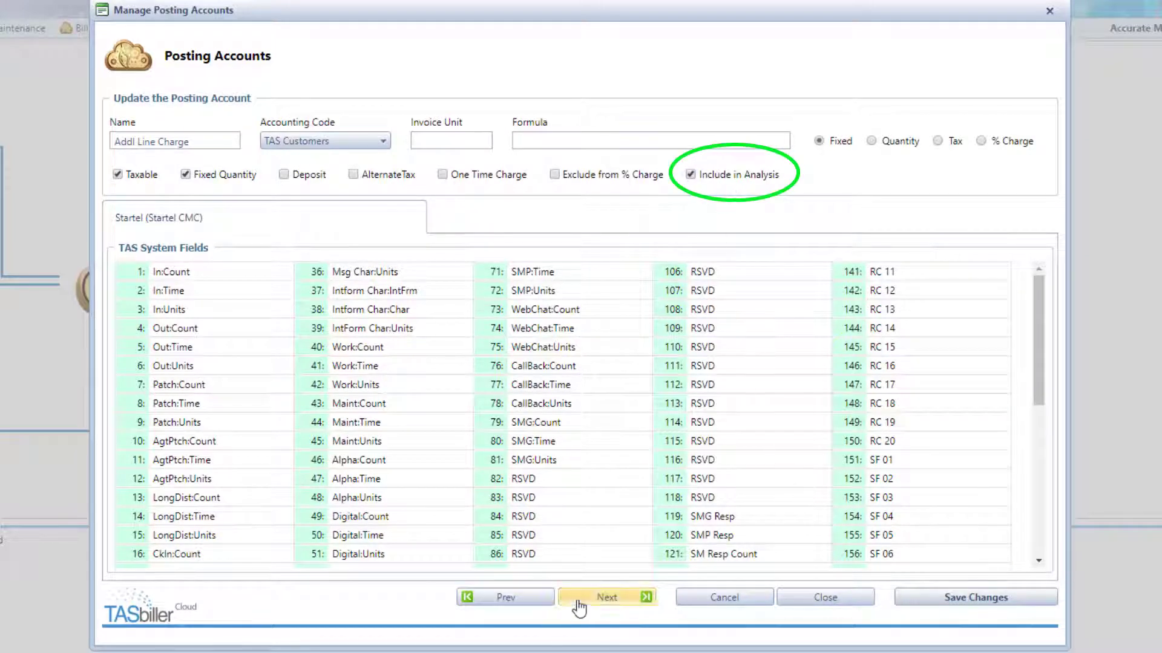
click(601, 606)
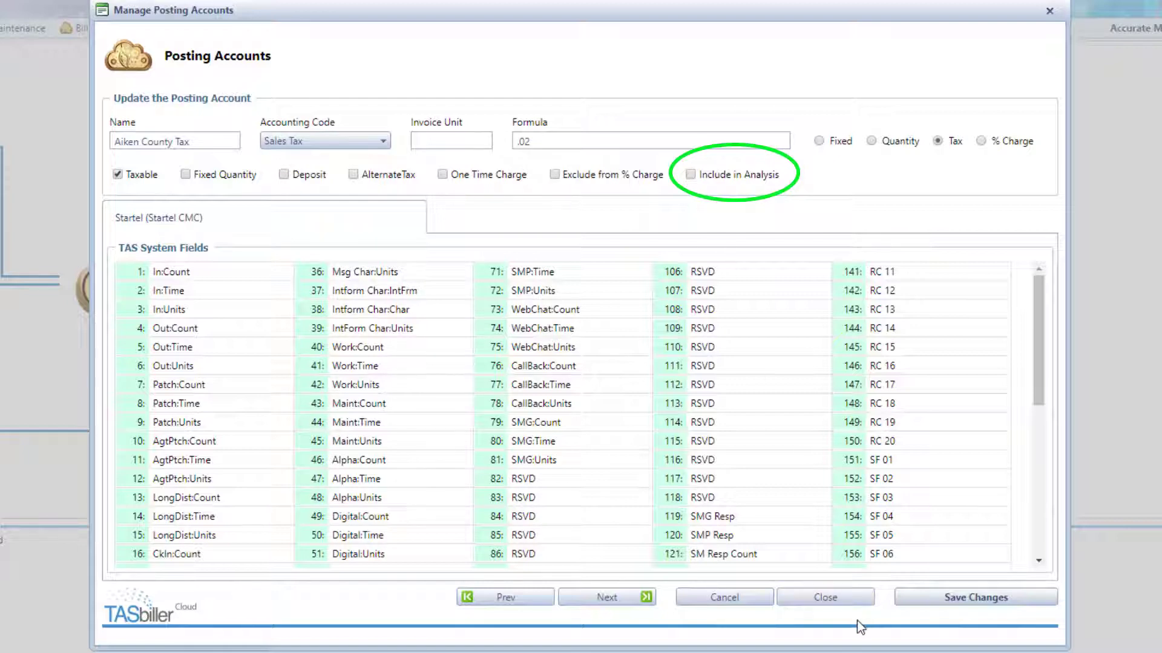
click(598, 603)
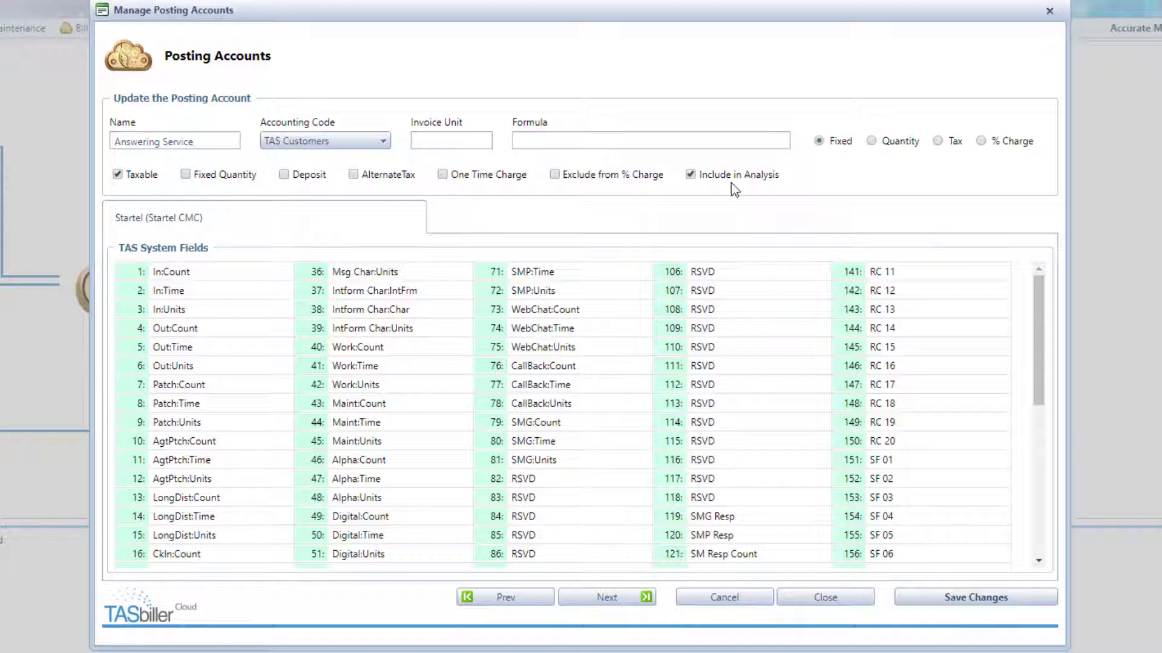
click(608, 600)
click(605, 600)
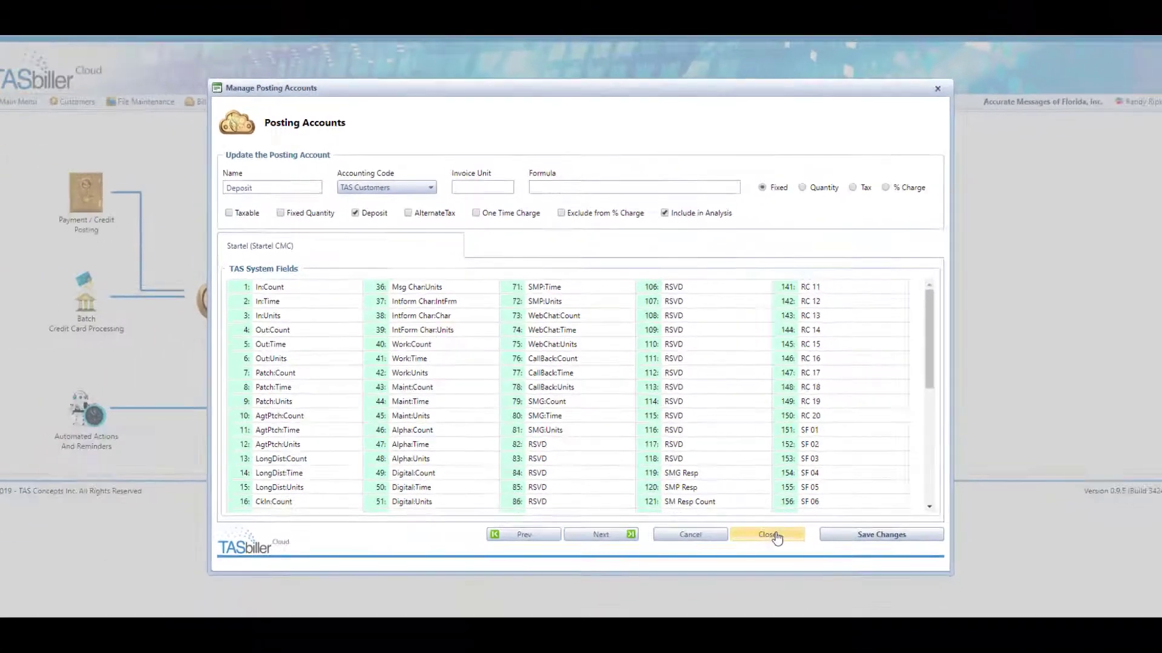
click(824, 597)
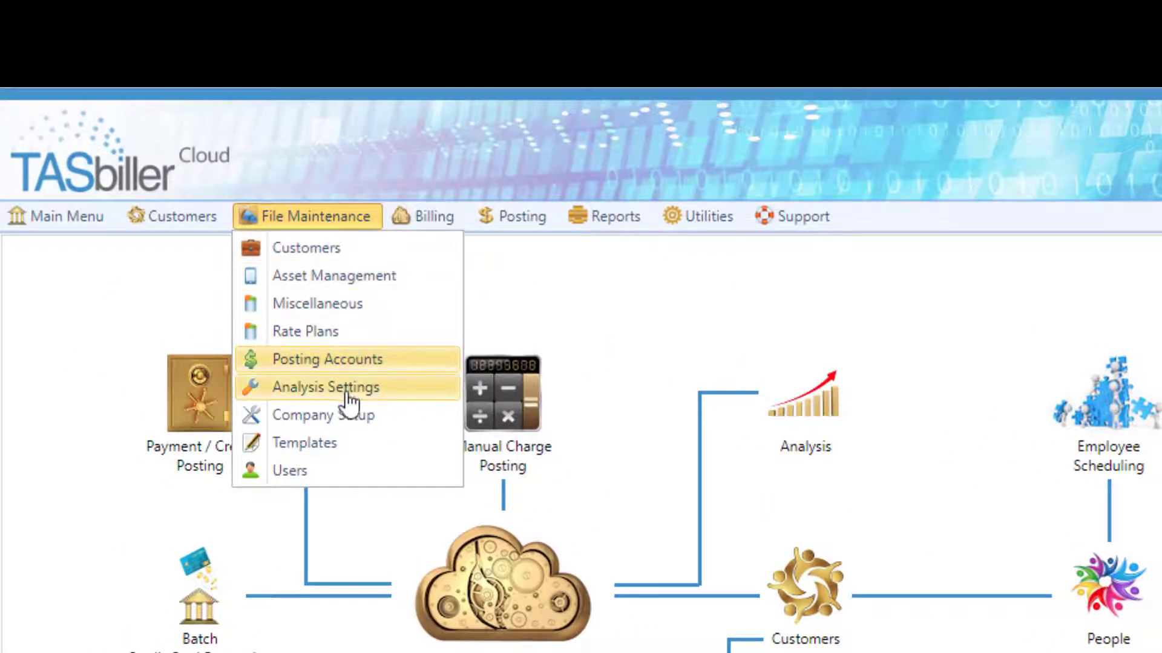
Open the analysis settings and review the full list of analysis formulas with their chart and $ Per options.
click(350, 391)
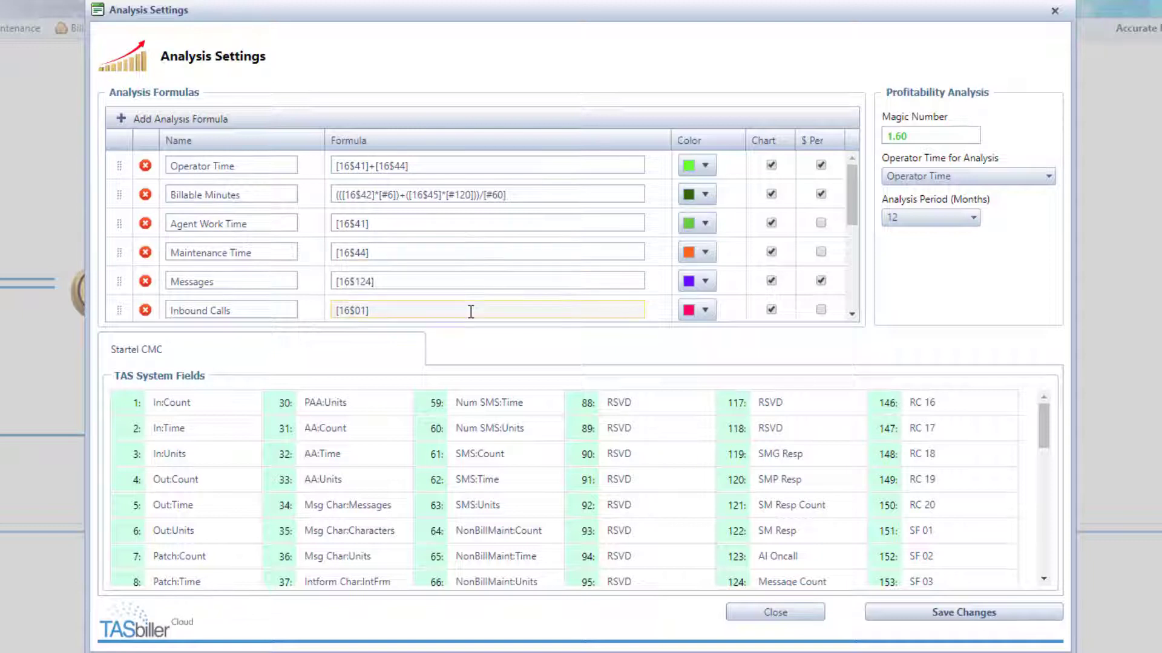
scroll(471, 312, down, 3)
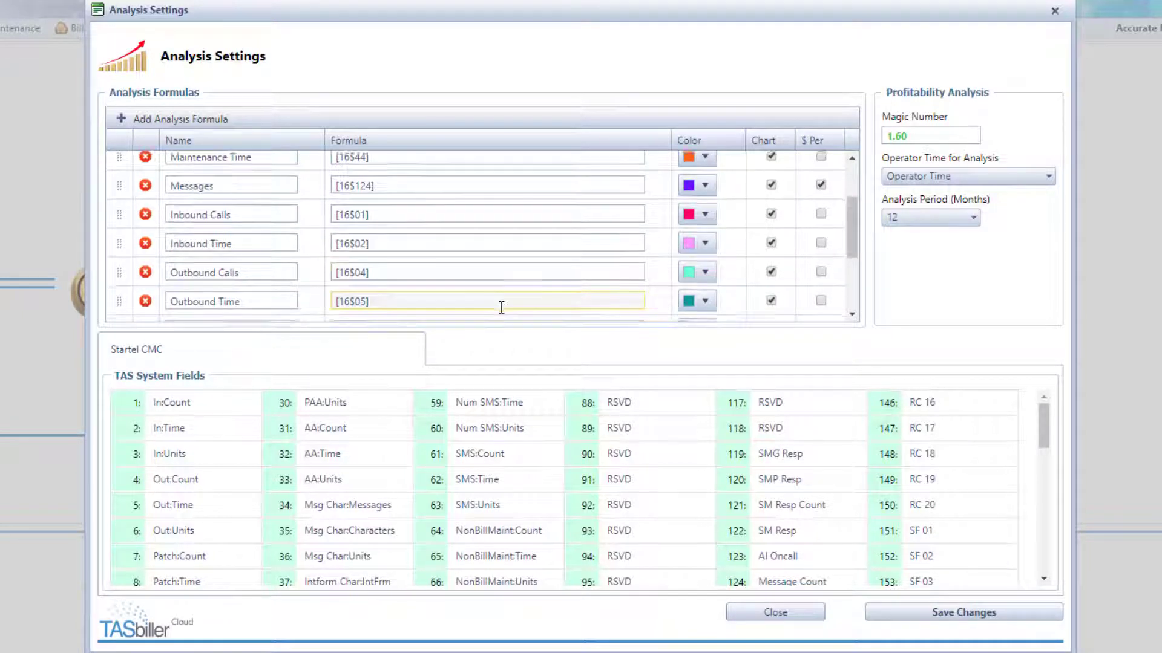
scroll(501, 308, down, 5)
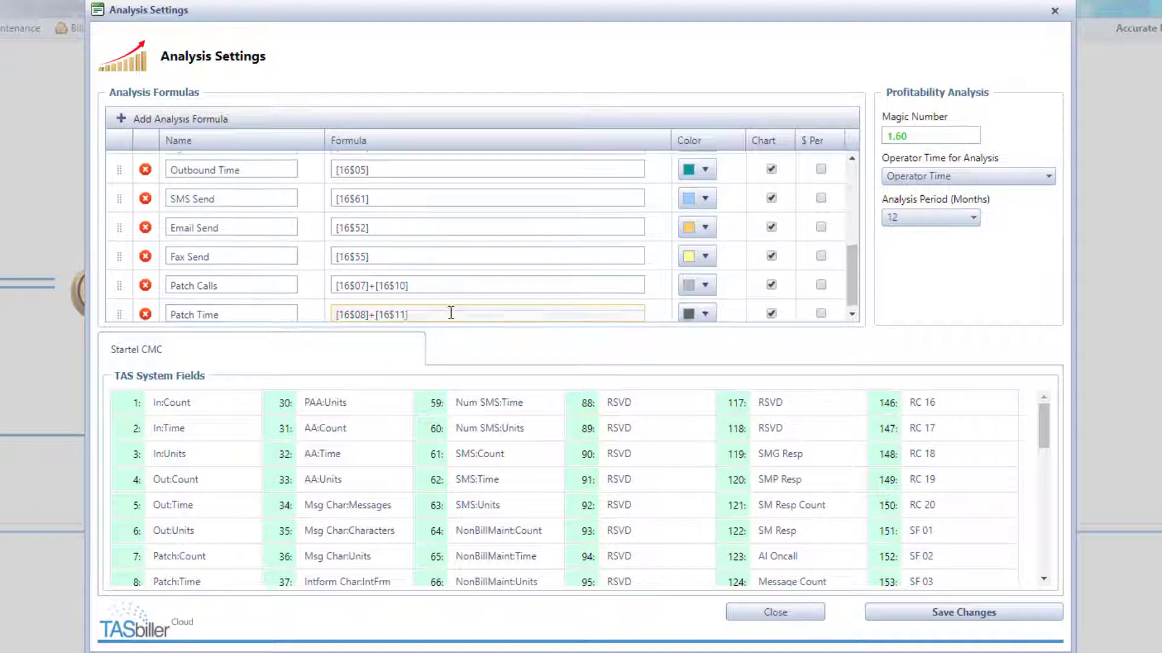
scroll(451, 312, up, 5)
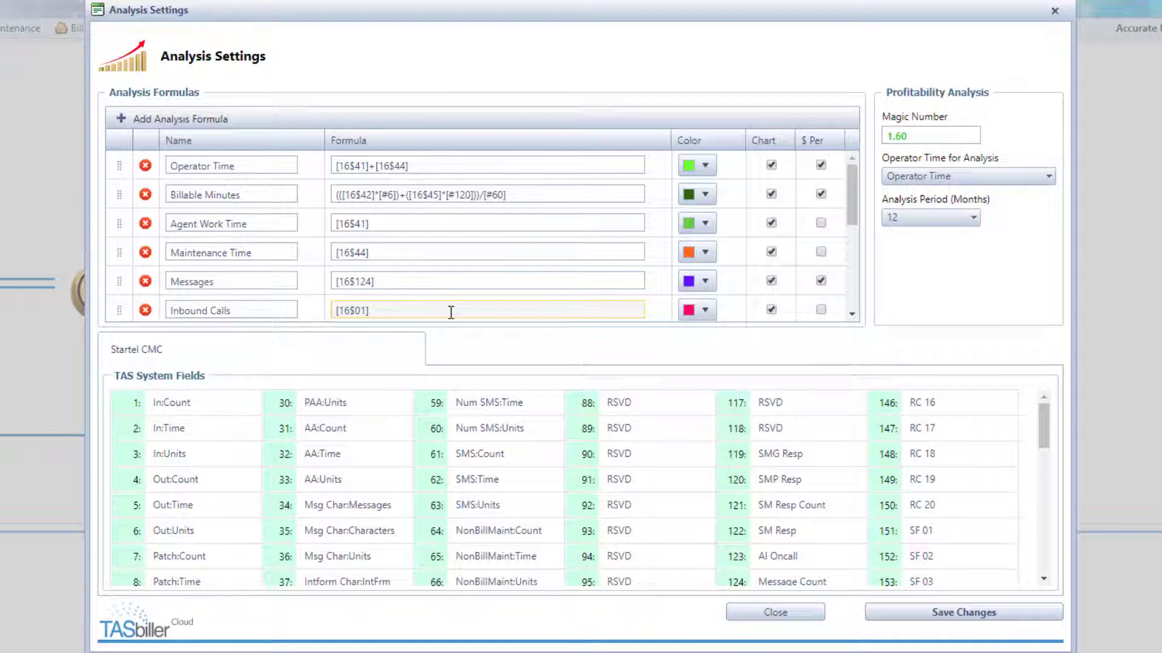
Leave the analysis settings and examine a customer's analysis quantities, $ Per values and chart for 2019 AM Period 11, then close the record.
click(781, 614)
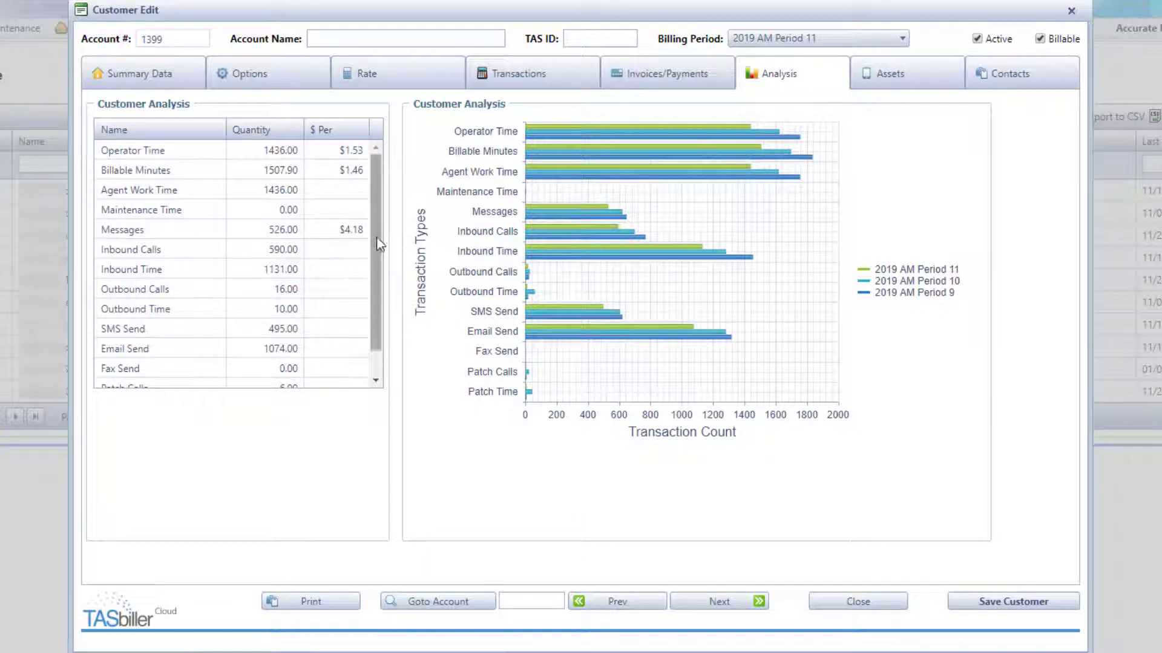
mouse_move(378, 243)
mouse_down()
mouse_move(384, 283)
mouse_move(375, 227)
mouse_up()
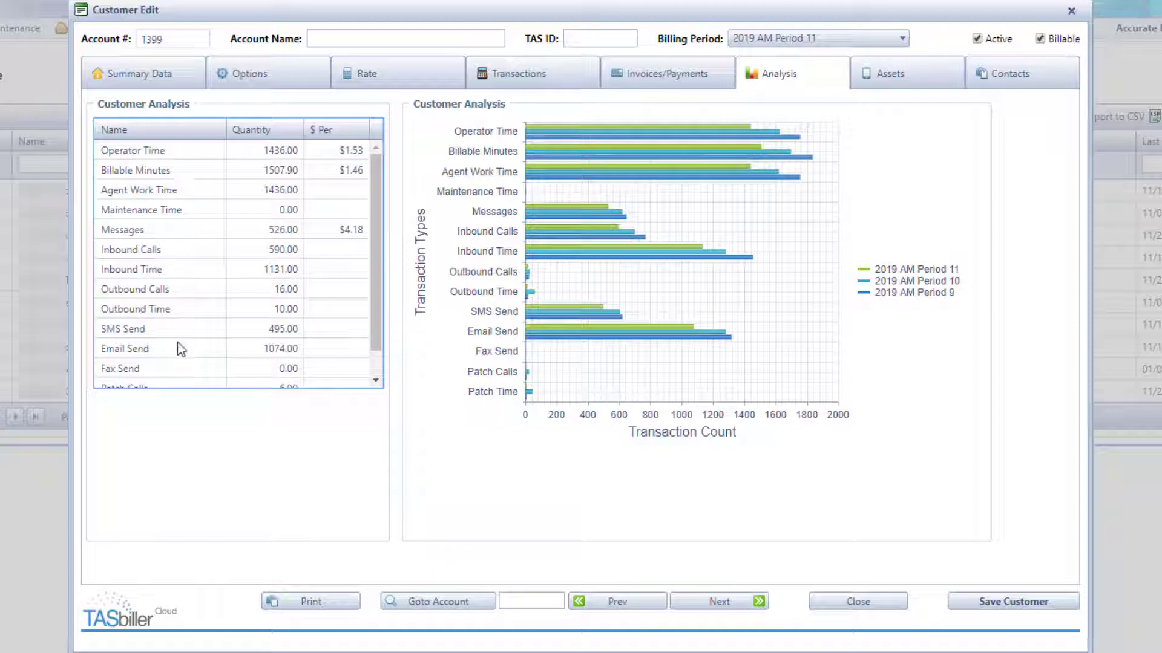
click(858, 602)
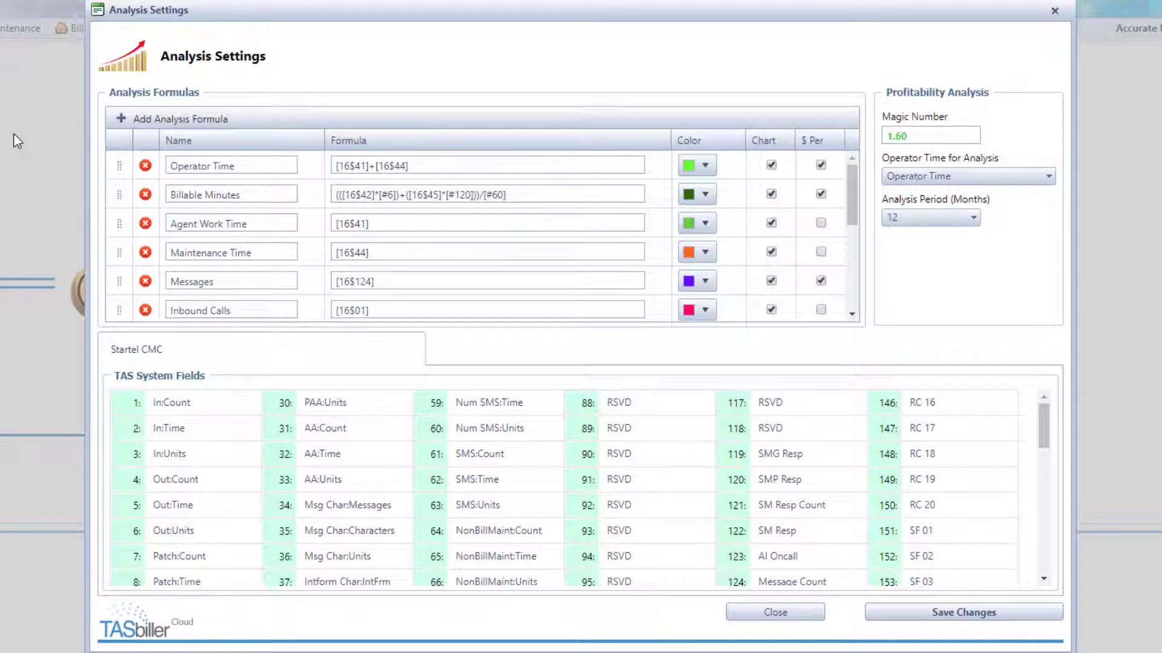
In the analysis settings, add a formula named Transactions that sums the system fields In:Count, Out:Count and Patch:Count.
click(177, 124)
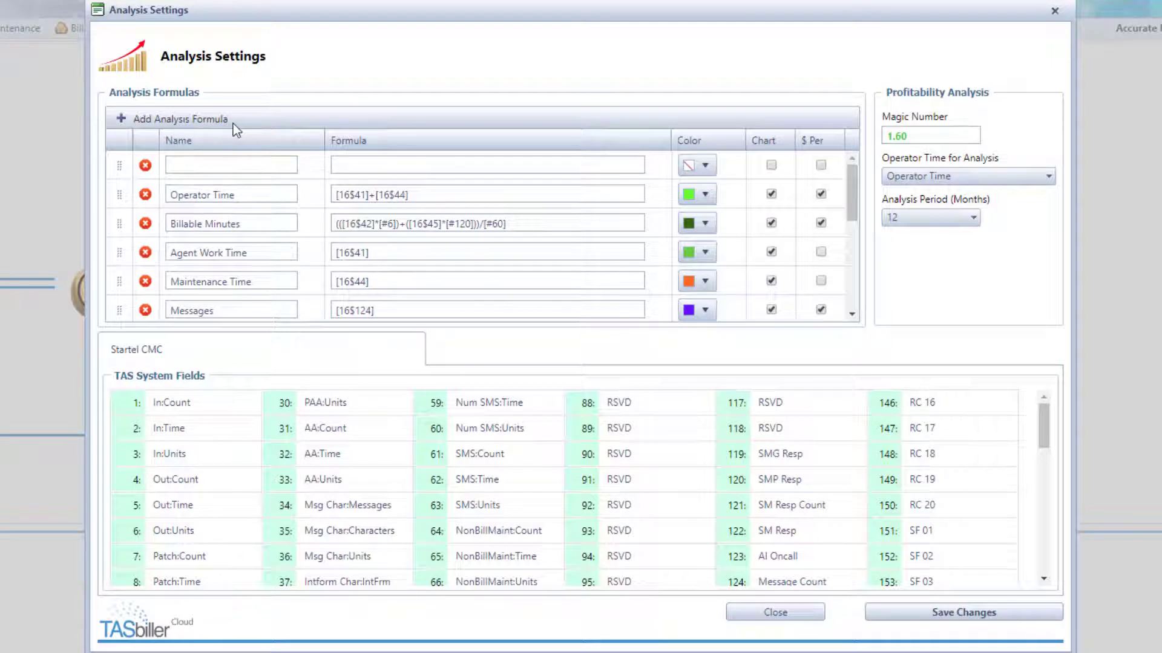
click(213, 159)
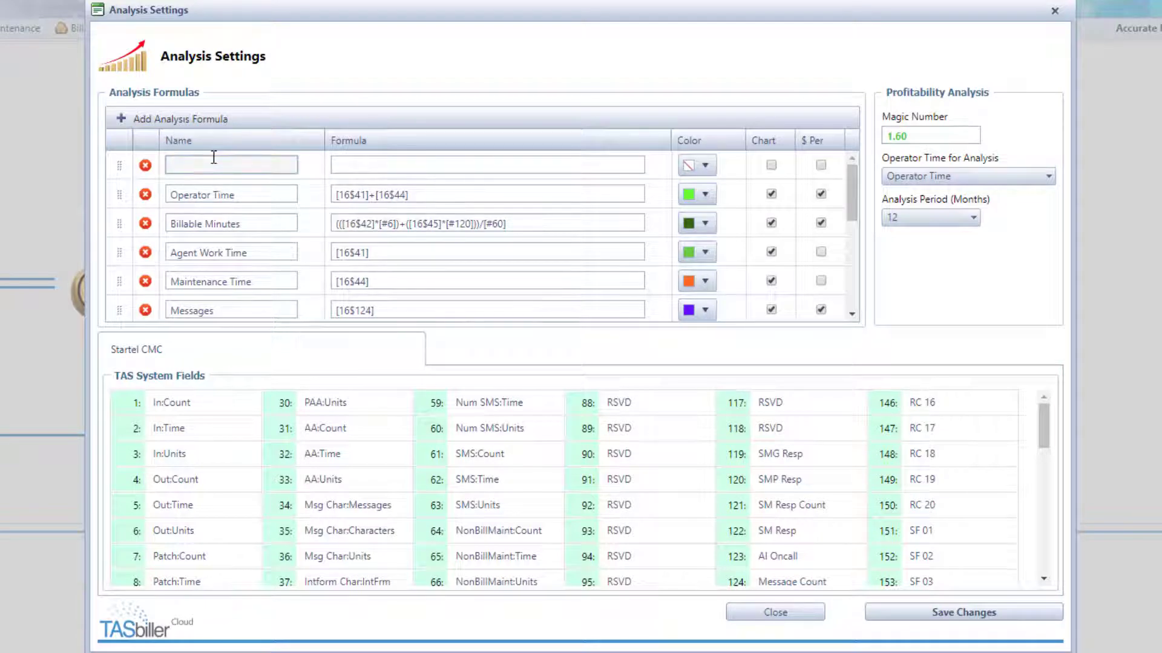
text(Transactions)
drag(206, 403, 425, 166)
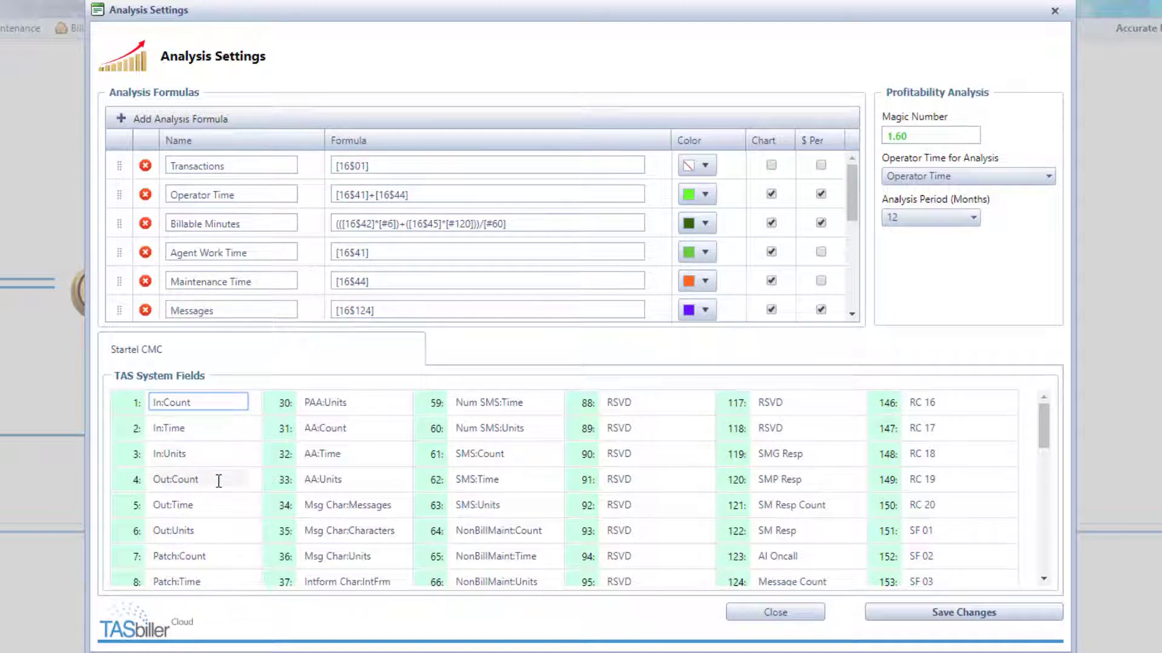
drag(221, 480, 472, 165)
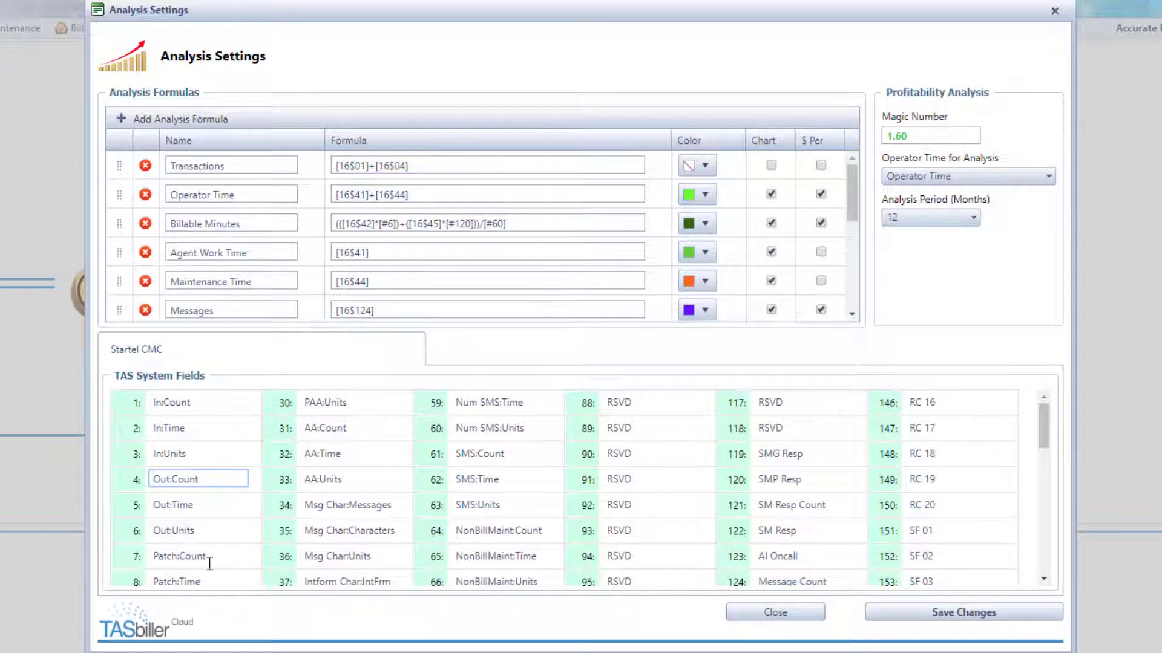
drag(222, 556, 515, 167)
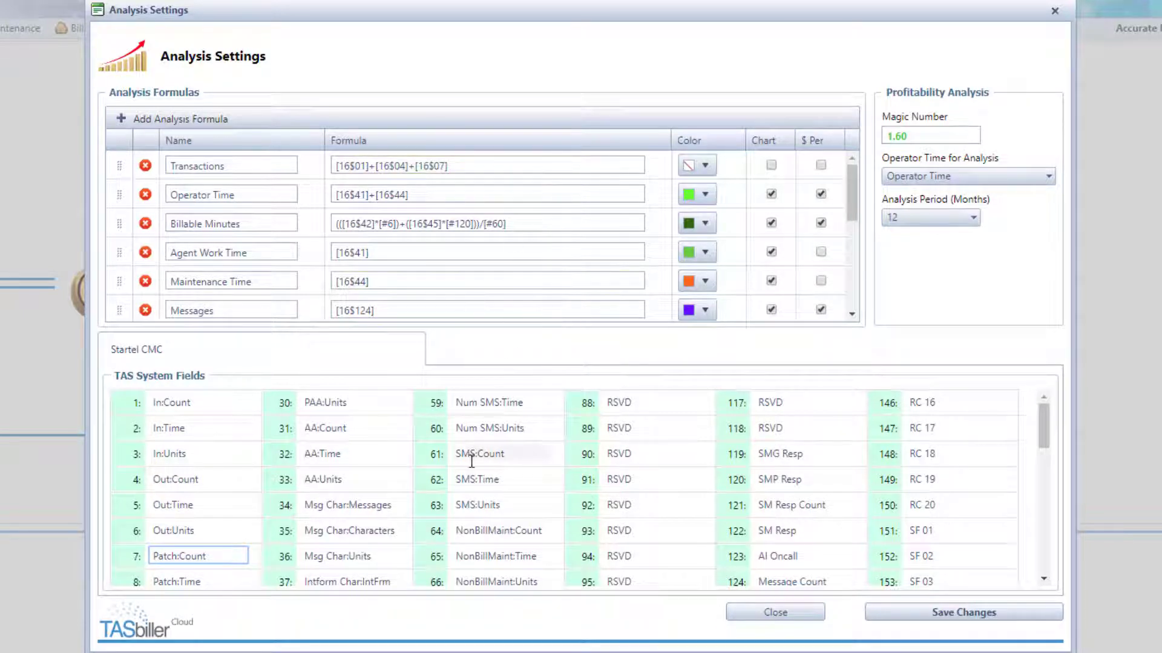
Extend the Transactions formula with the system fields Work:Count, Maint:Count and Email:Count.
scroll(415, 508, down, 3)
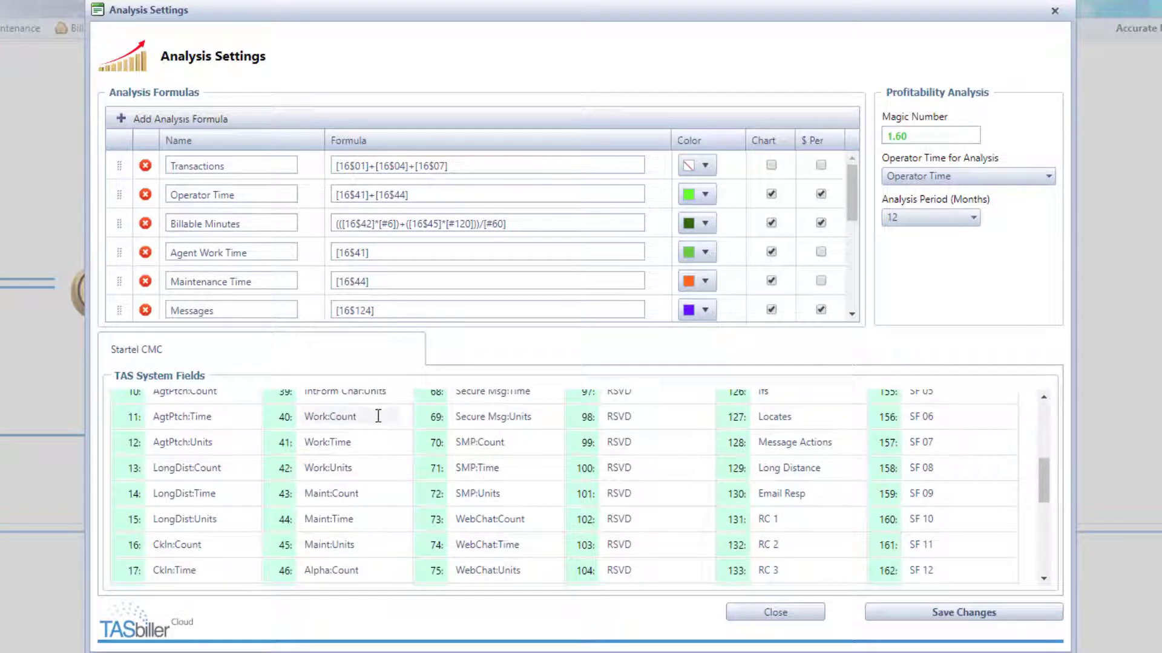
drag(376, 416, 548, 170)
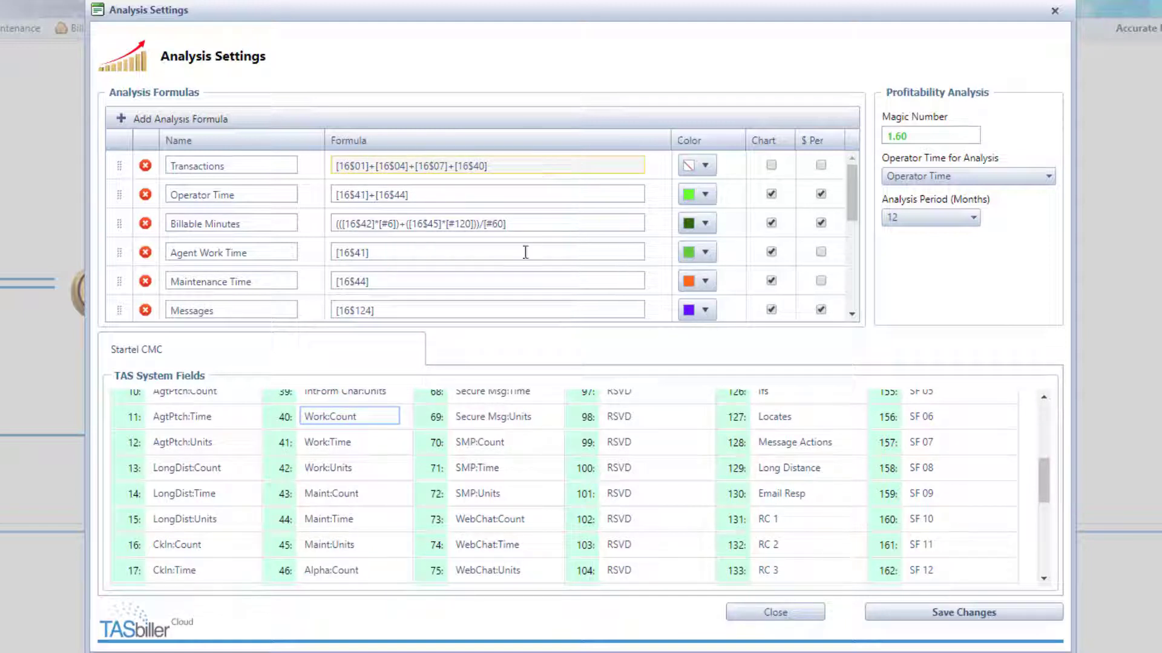
drag(374, 494, 580, 169)
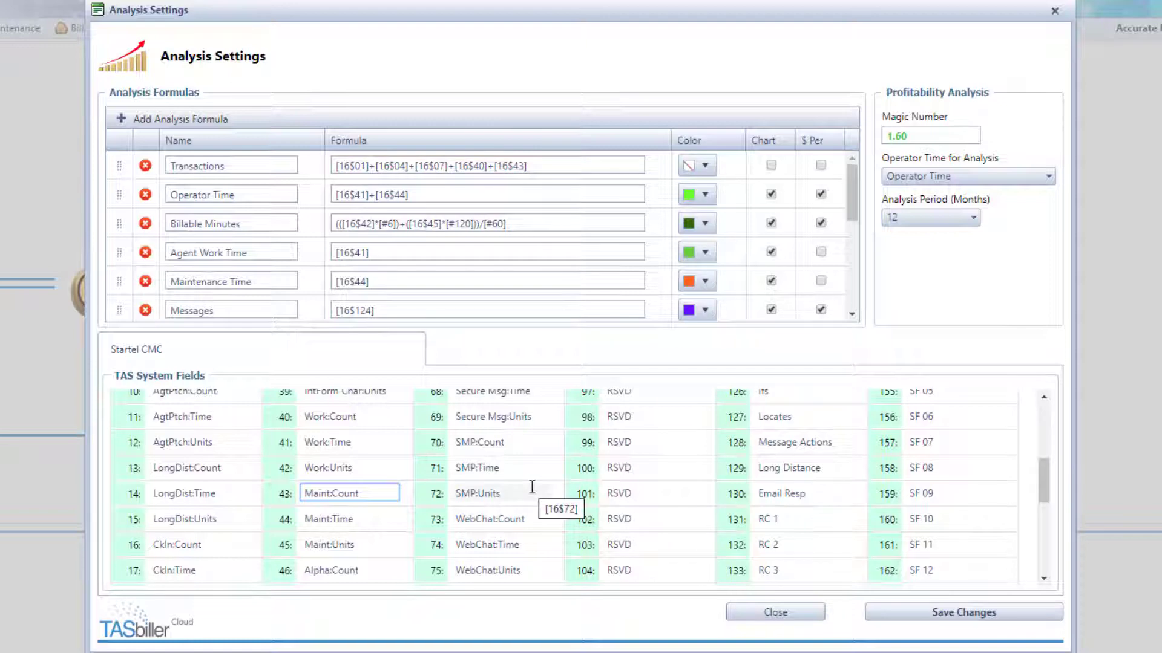
scroll(532, 487, down, 6)
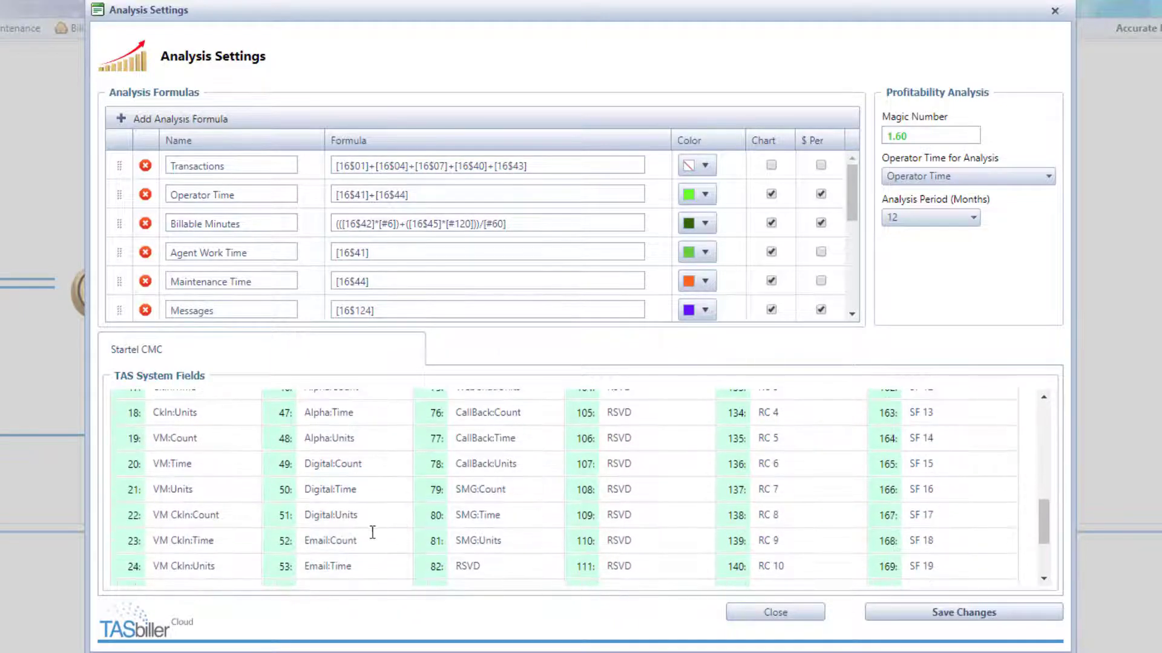
drag(372, 533, 591, 166)
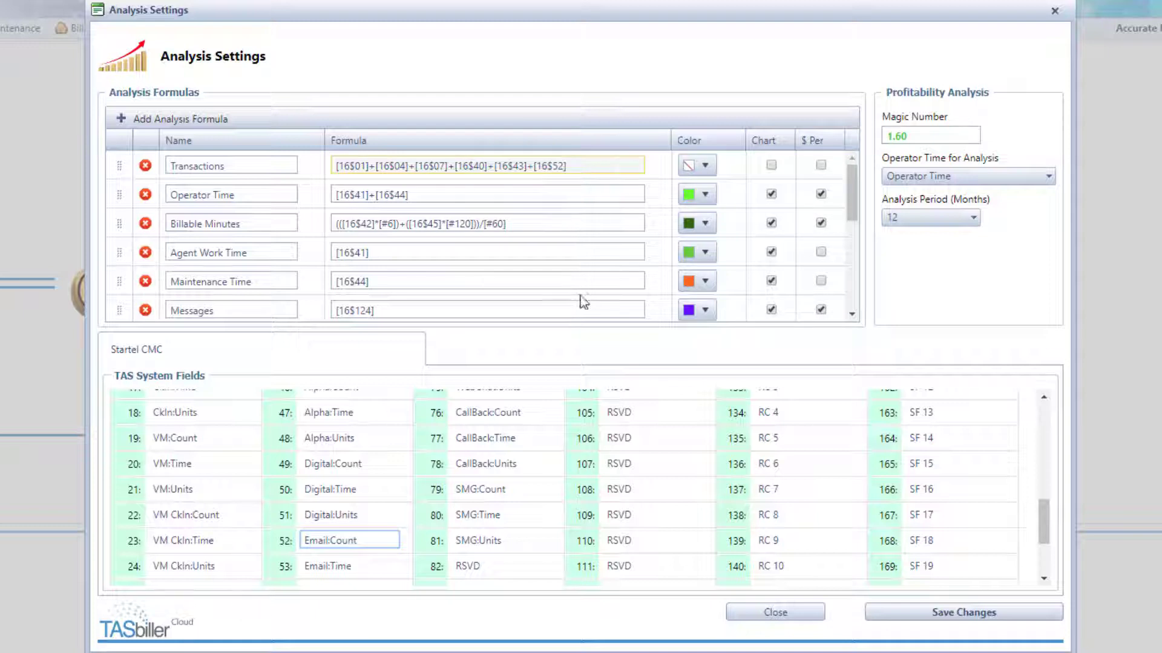
Add the system fields Fax:Count, SMS:Count and Message Actions to the end of the Transactions formula.
scroll(496, 519, down, 5)
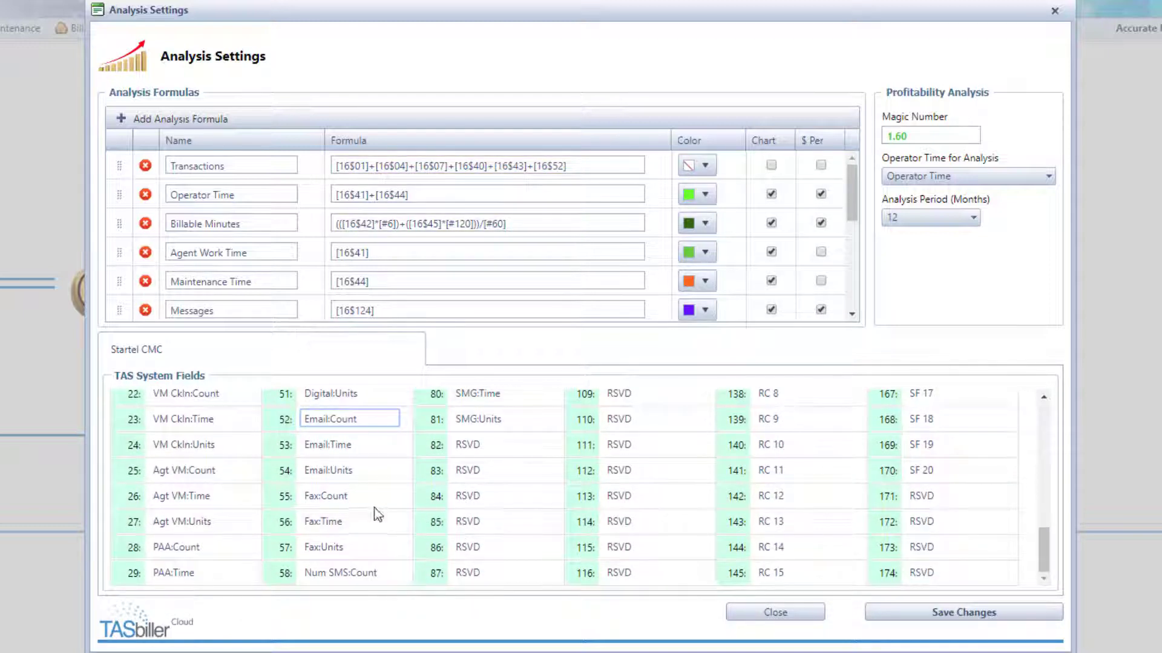
drag(360, 497, 604, 174)
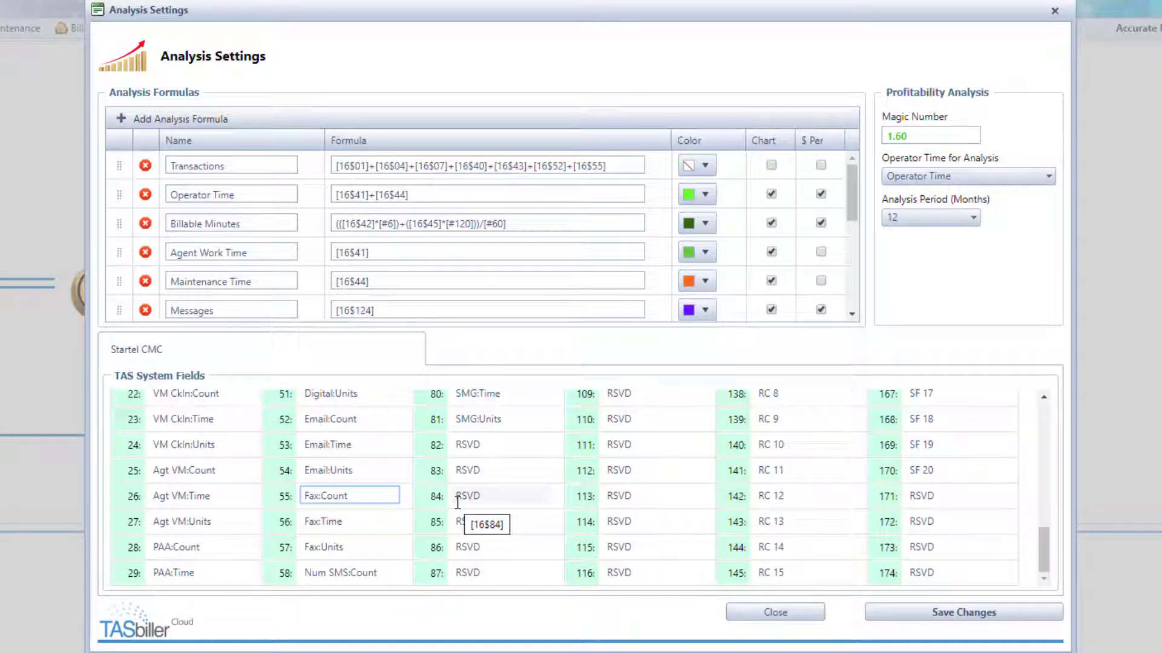
scroll(479, 564, up, 7)
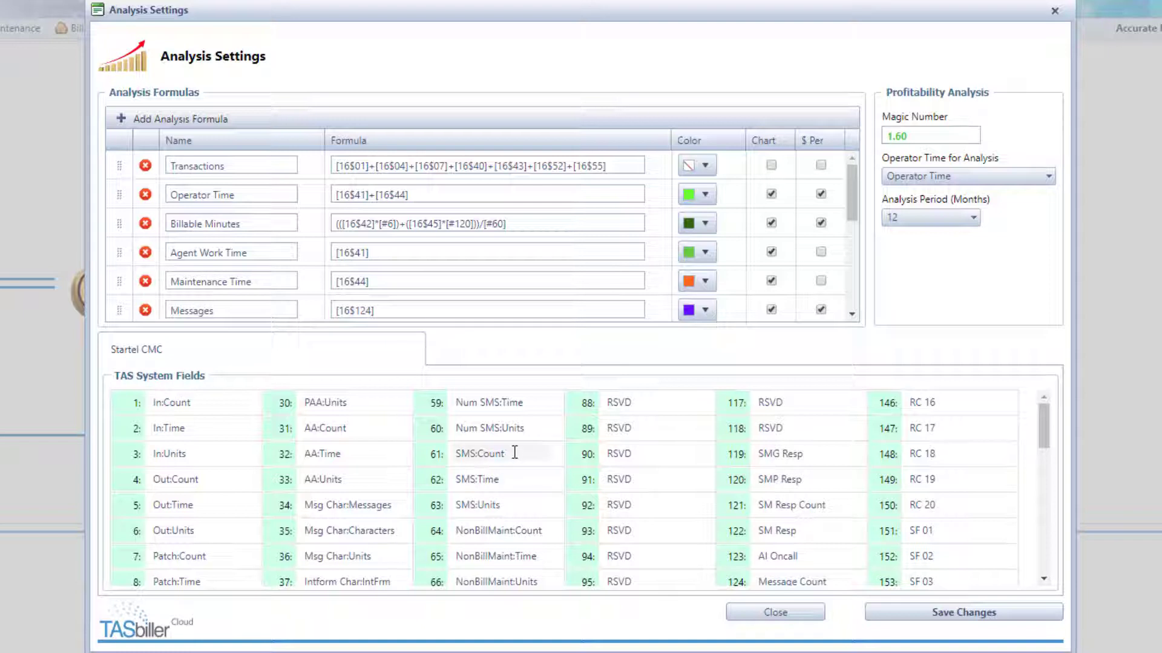
drag(513, 453, 618, 165)
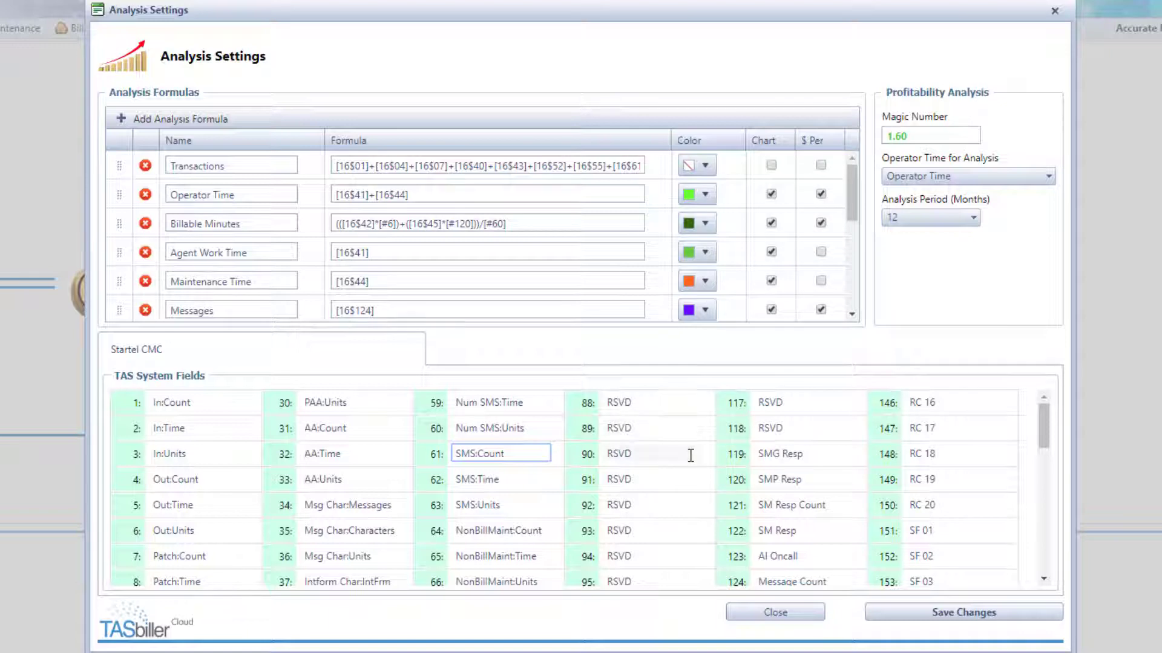
scroll(685, 474, down, 2)
scroll(685, 474, down, 1)
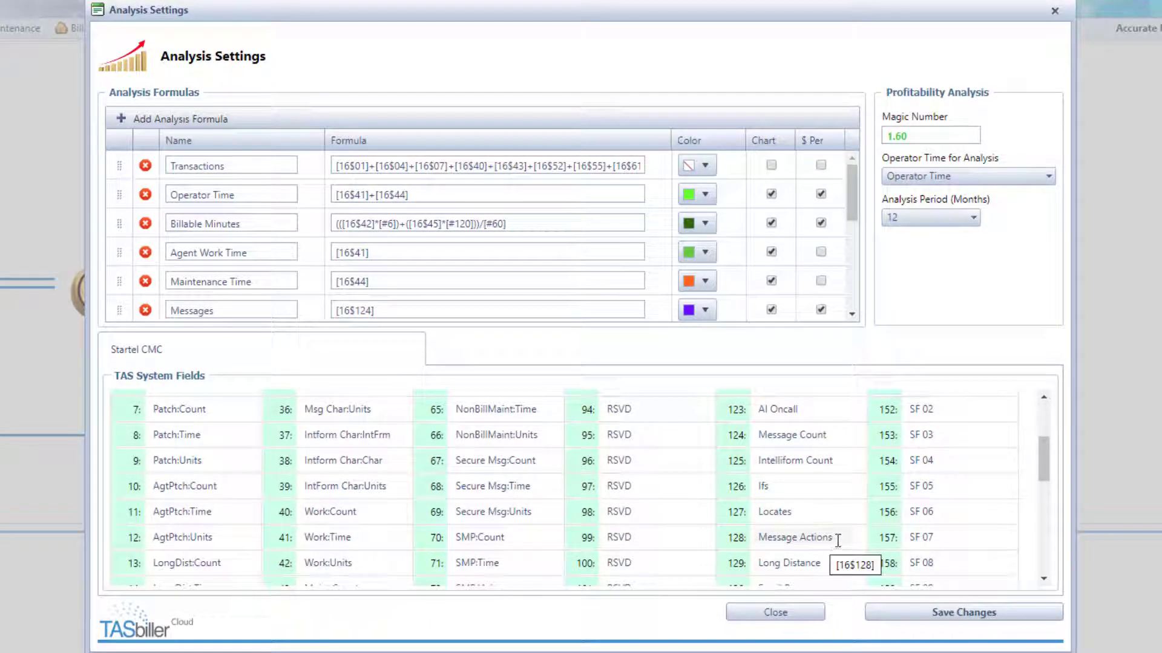
drag(833, 542, 613, 172)
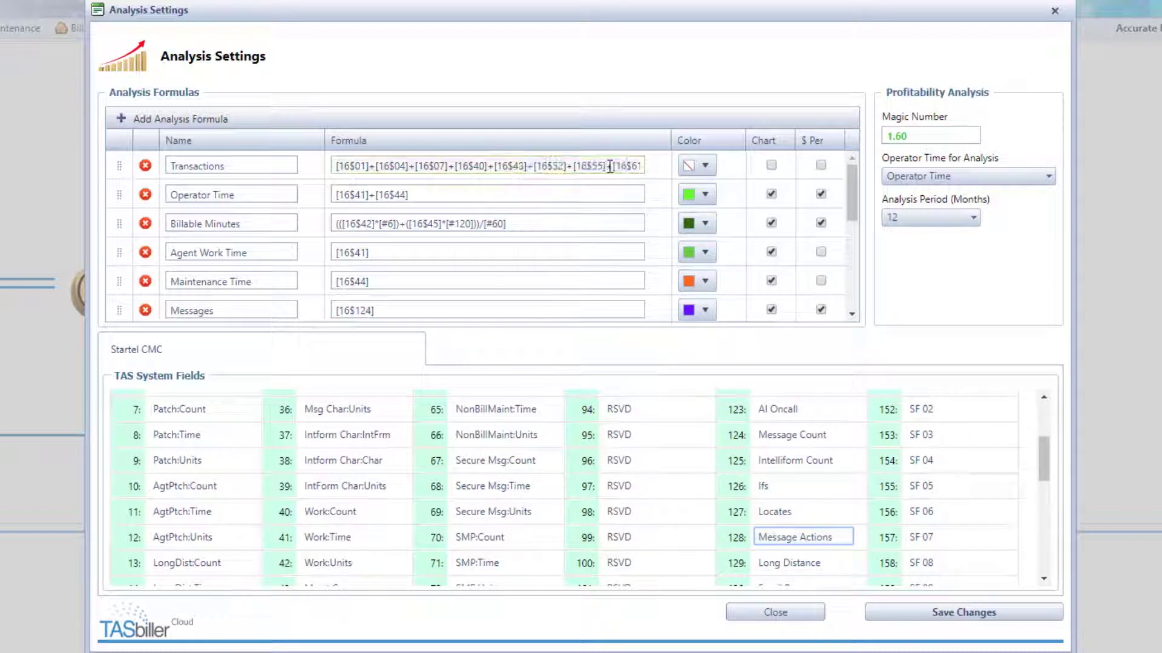
click(623, 198)
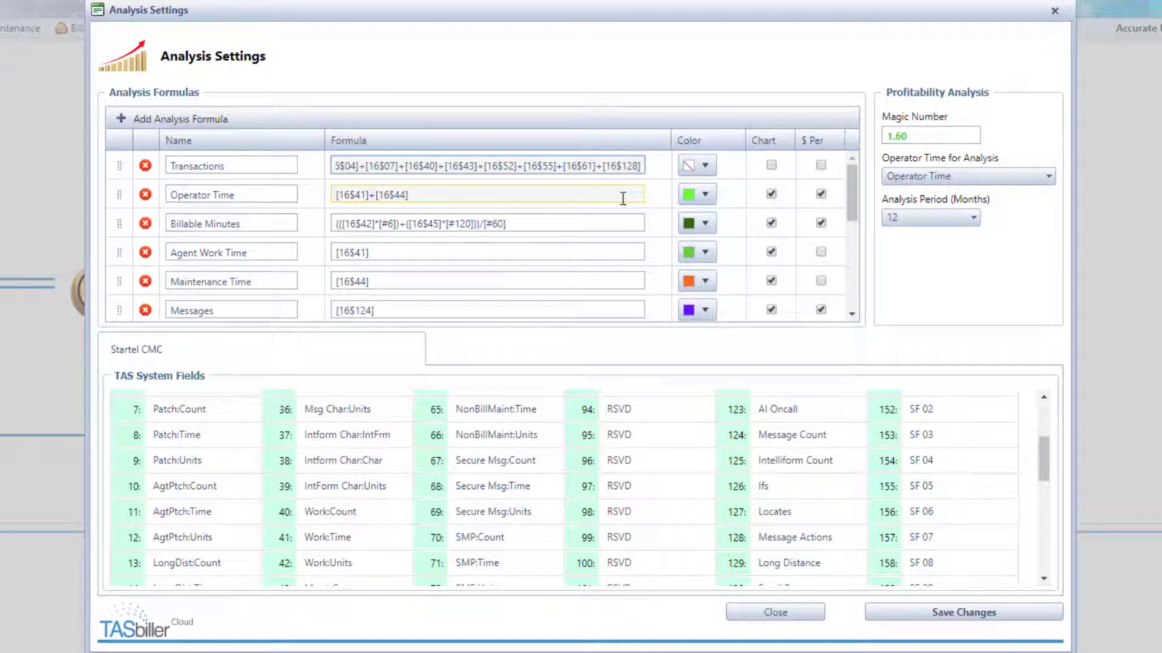
Enable Chart and $ Per for the Transactions formula and move its row directly below Billable Minutes.
click(771, 165)
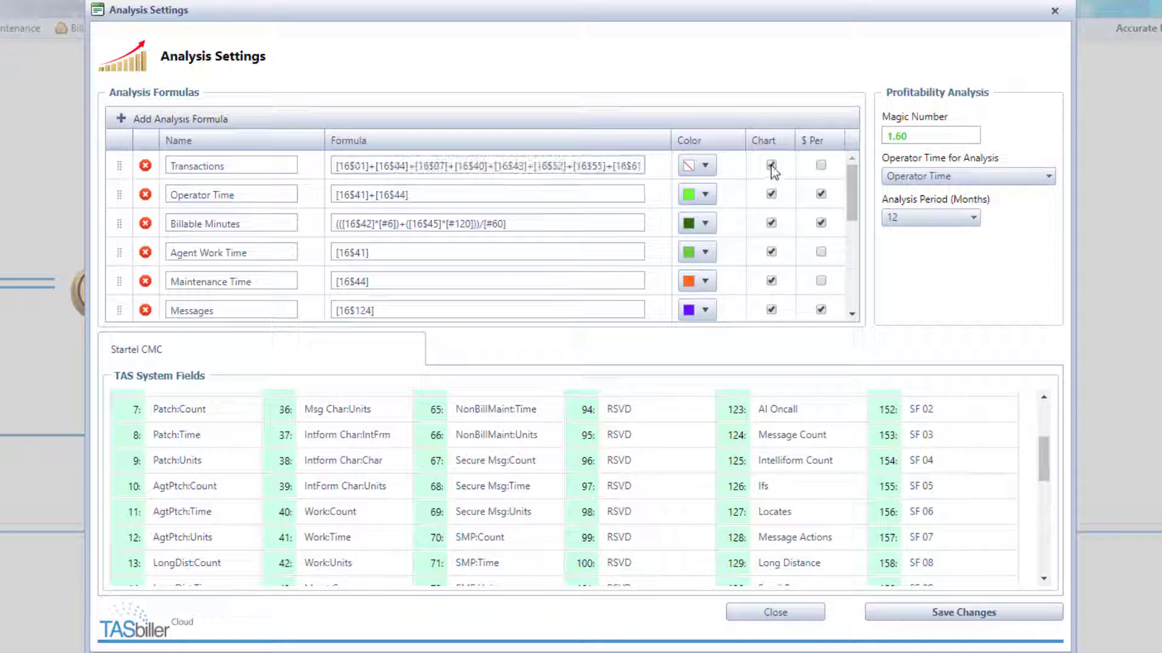
click(821, 166)
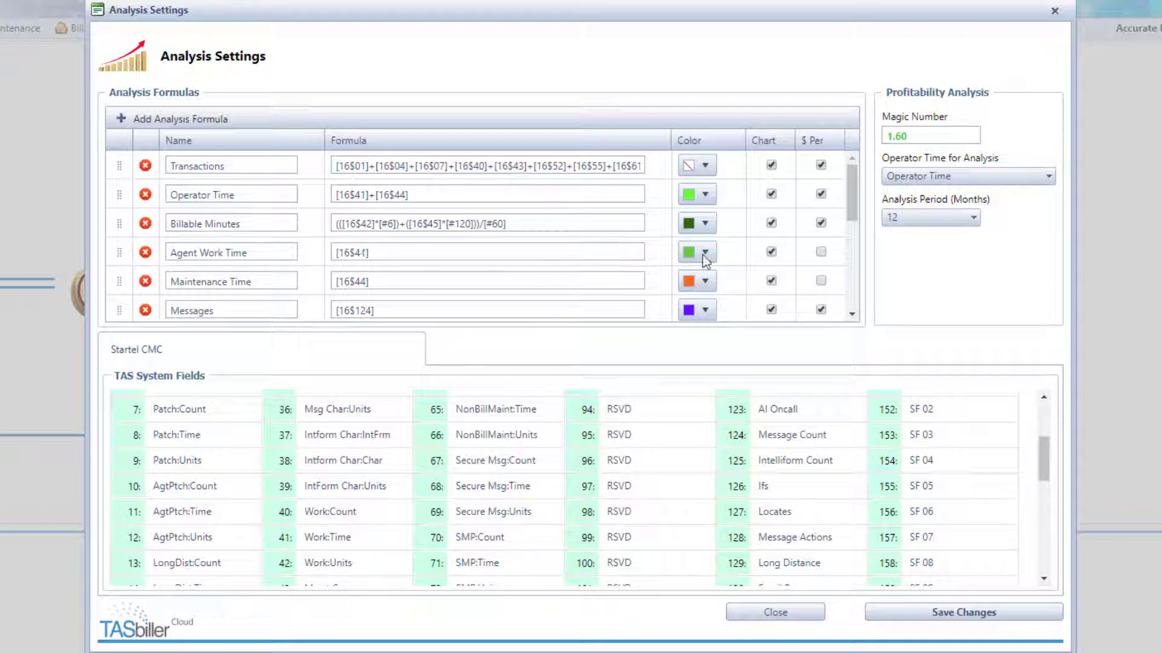
drag(852, 208, 843, 178)
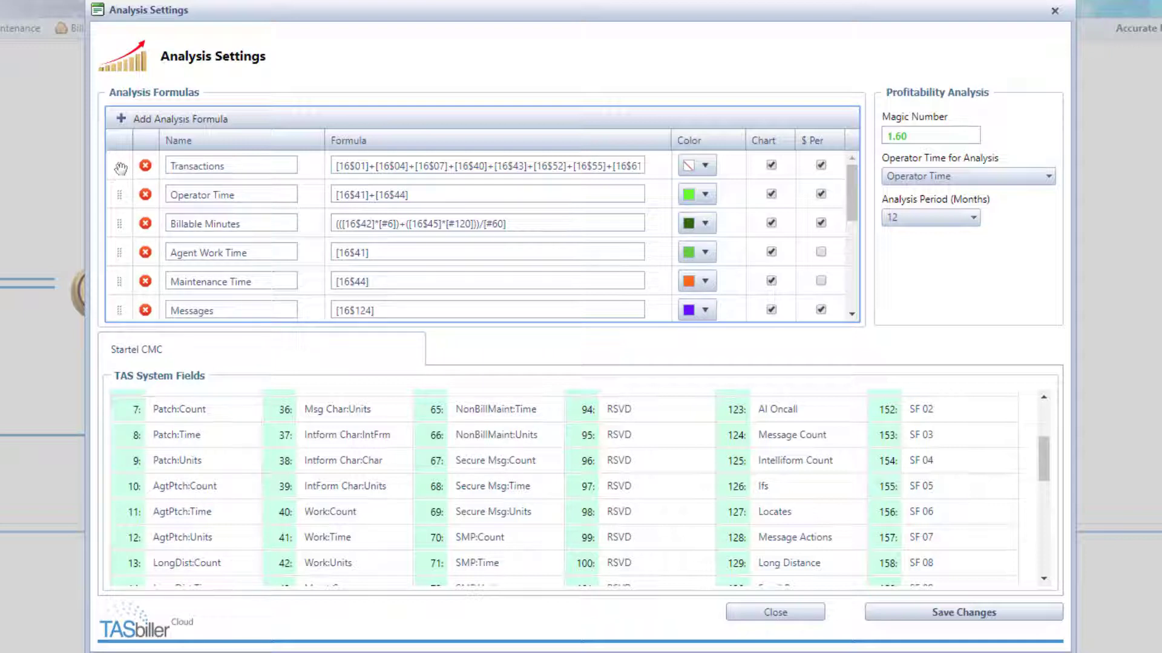
drag(120, 168, 117, 242)
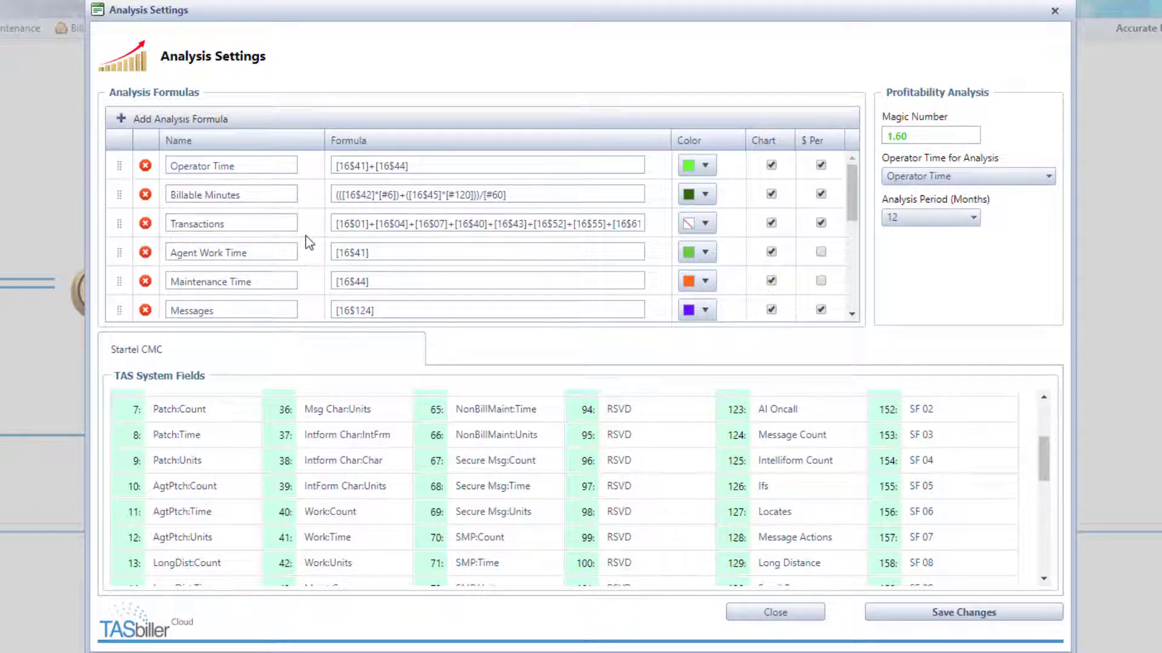
Select Operator Time as the operator time for profitability analysis, save the analysis settings and close them.
click(974, 613)
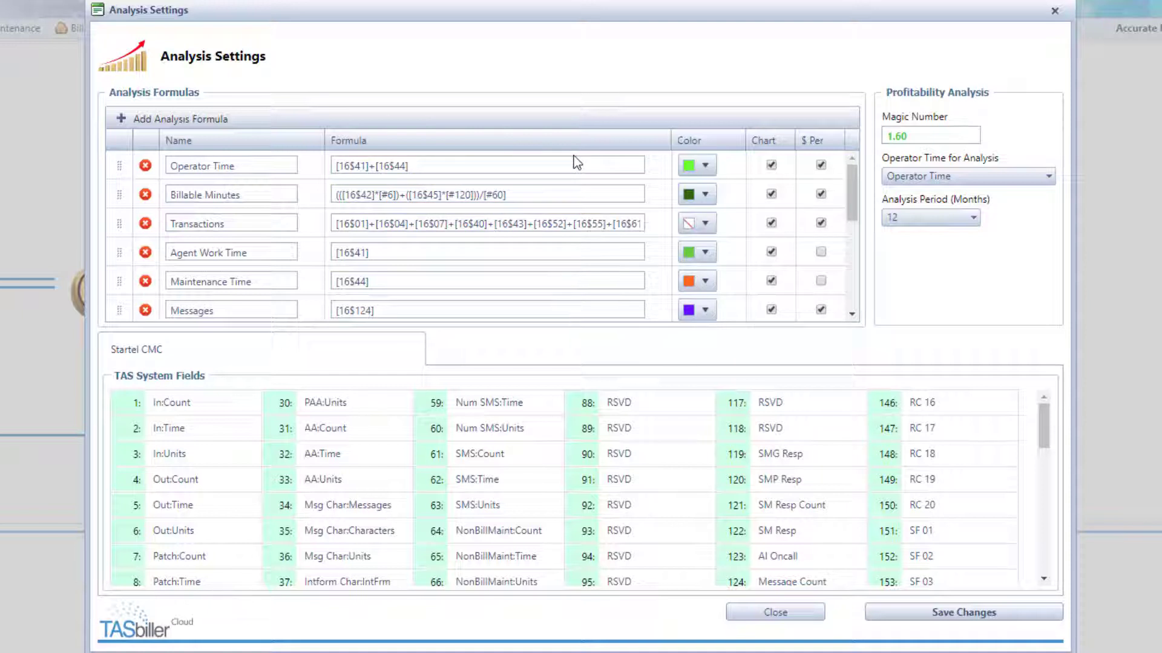
click(1049, 177)
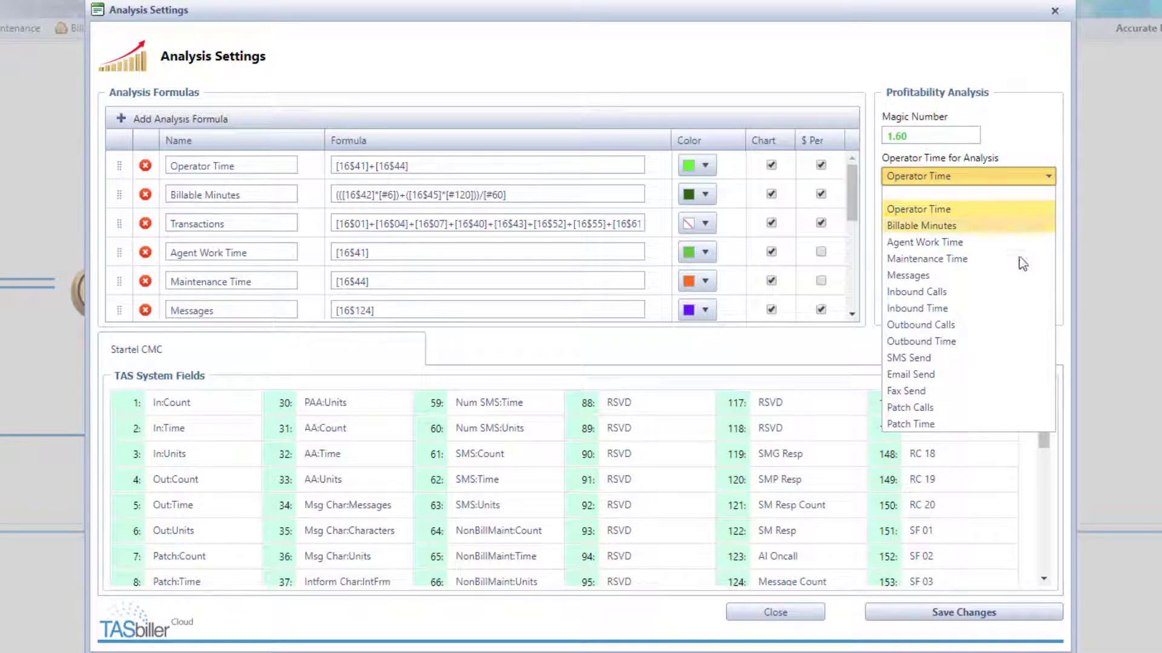
click(1000, 209)
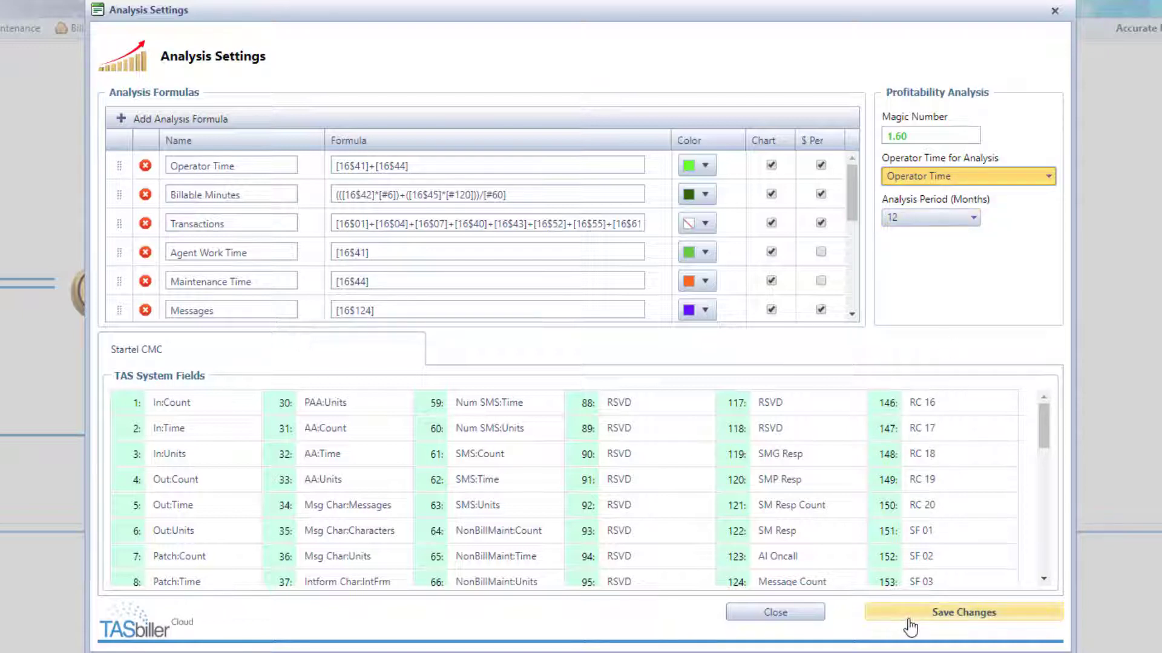
click(968, 612)
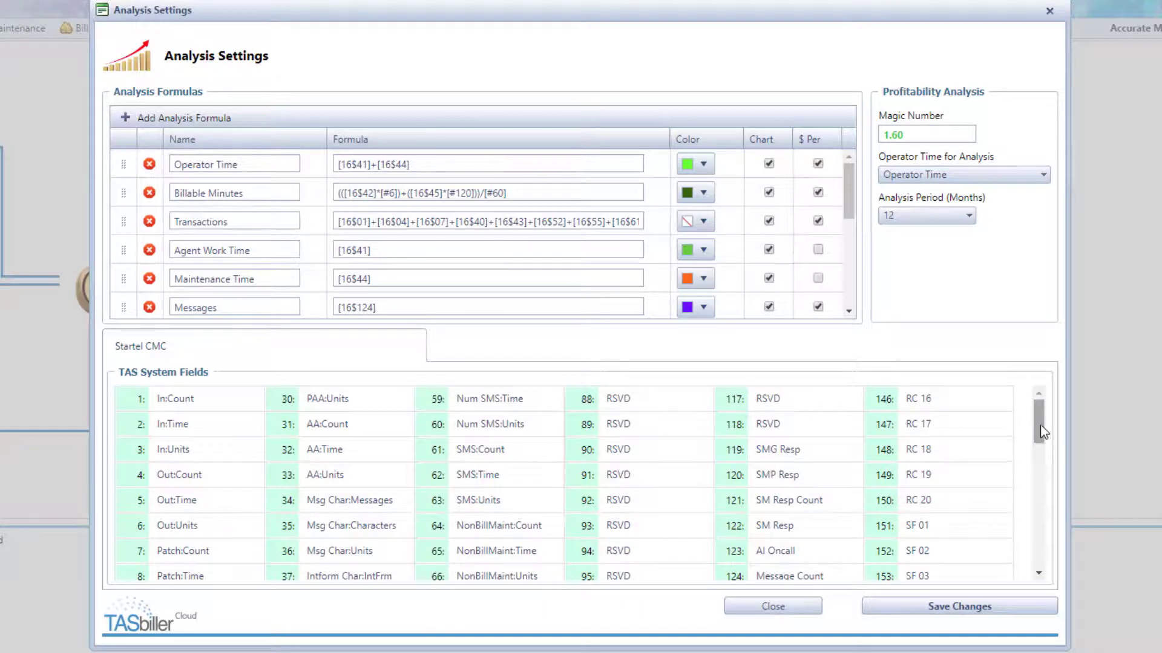
drag(1041, 442, 1032, 415)
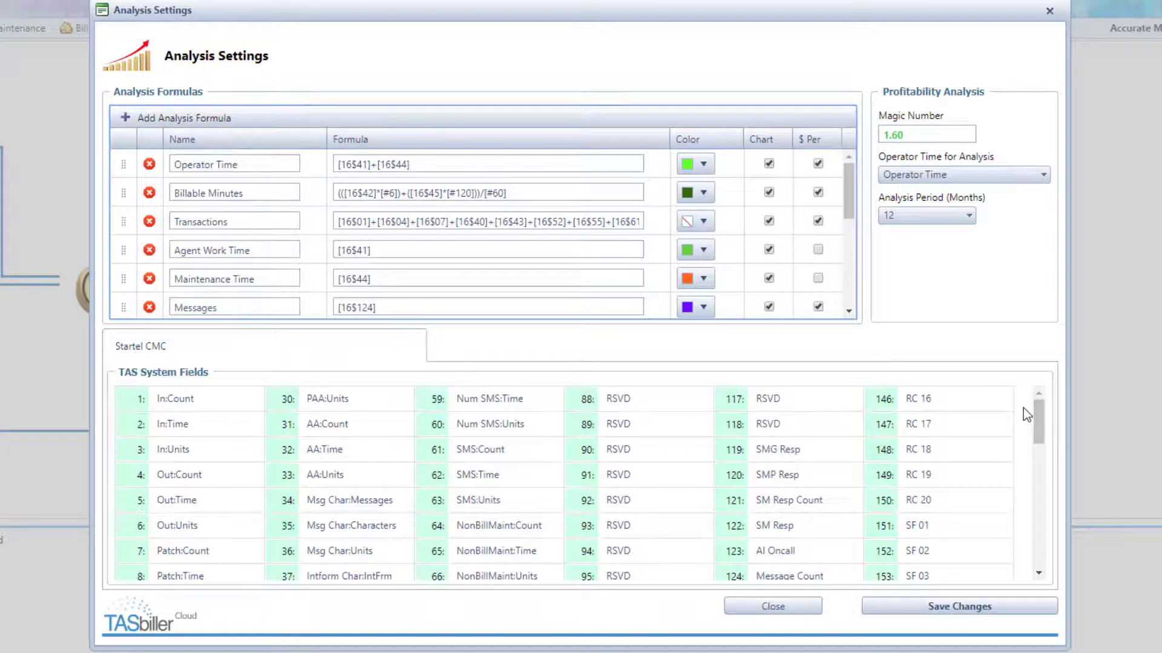
click(804, 611)
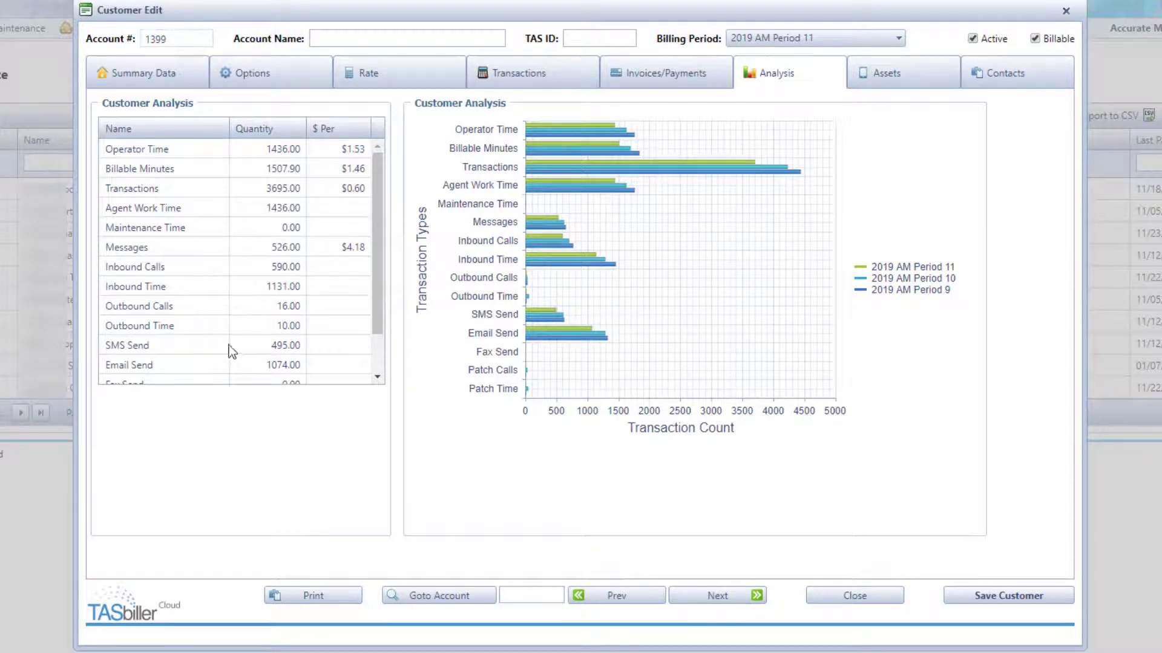
Examine the customer's Startel CMC transaction summary for 2019 AM Period 11.
click(536, 79)
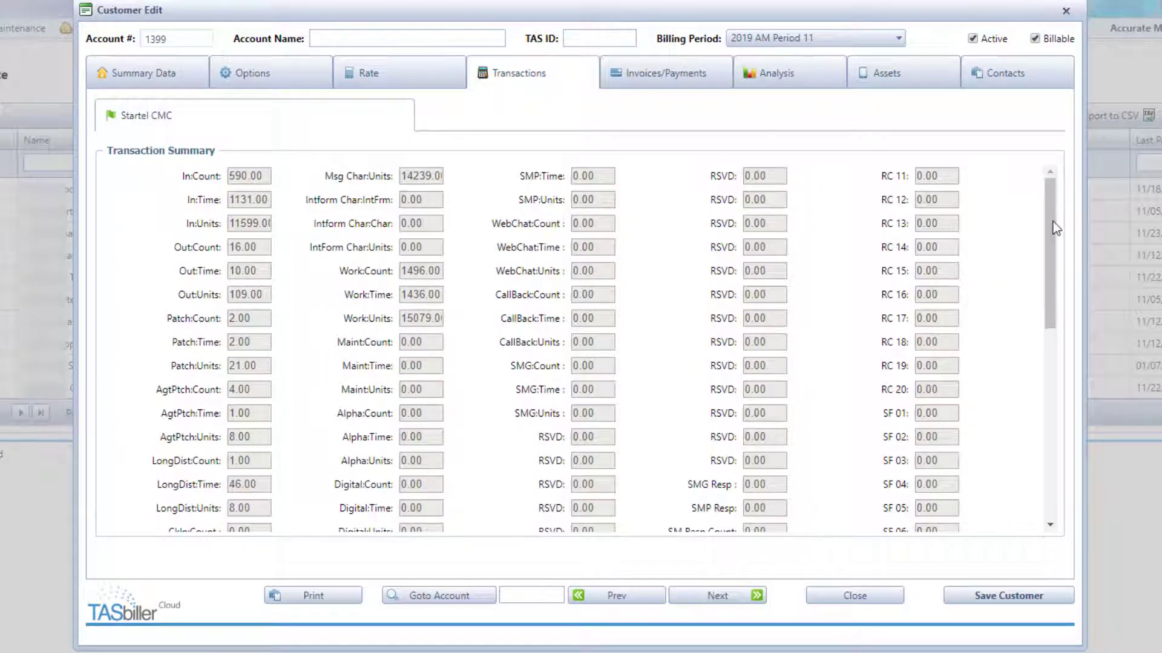
mouse_move(1056, 229)
mouse_down()
mouse_move(1059, 436)
mouse_move(1053, 211)
mouse_up()
drag(1055, 272, 1080, 247)
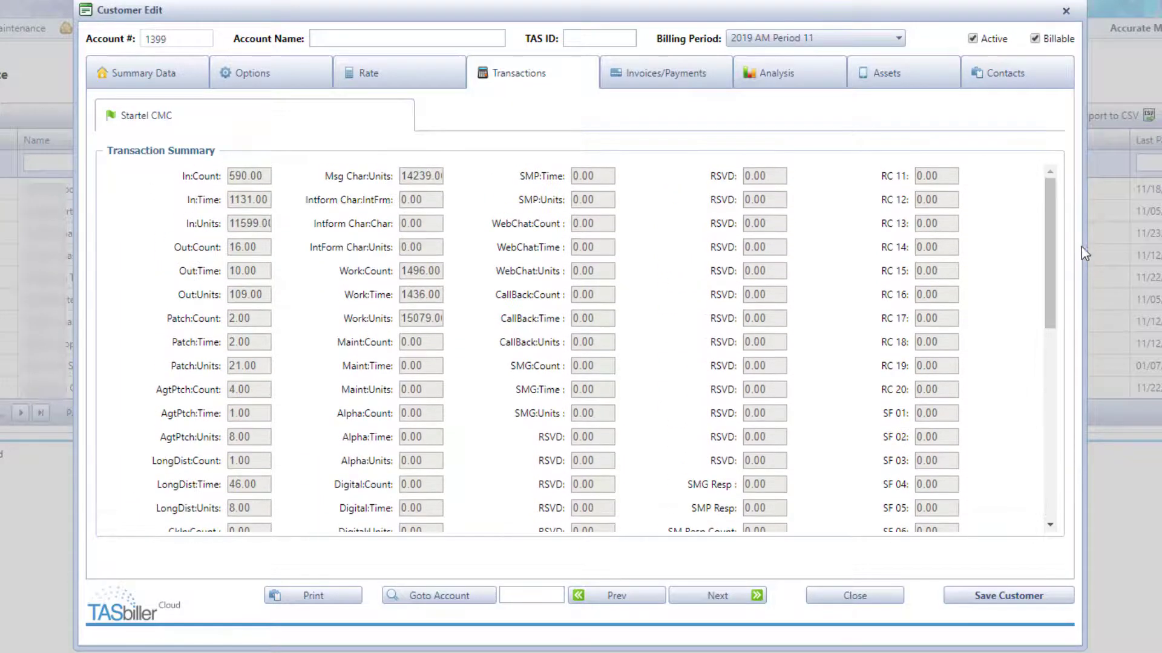
Review the customer's analysis, inspecting the Transactions bars in the chart and the list of quantities and $ Per values.
click(786, 79)
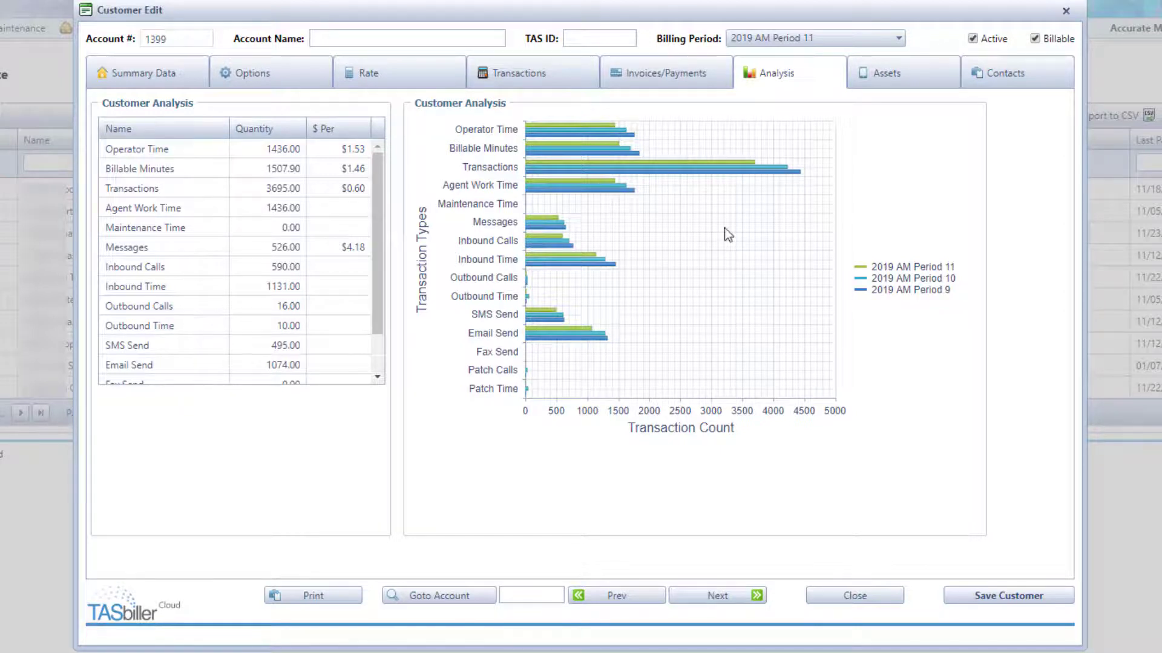
mouse_move(724, 167)
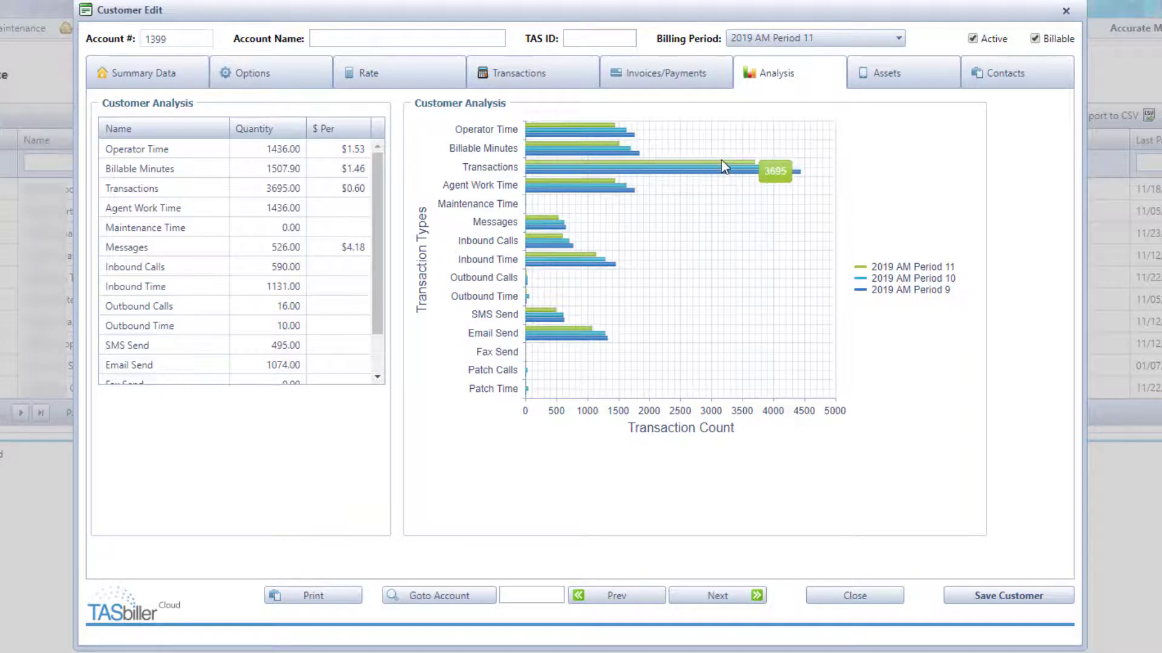
mouse_move(745, 183)
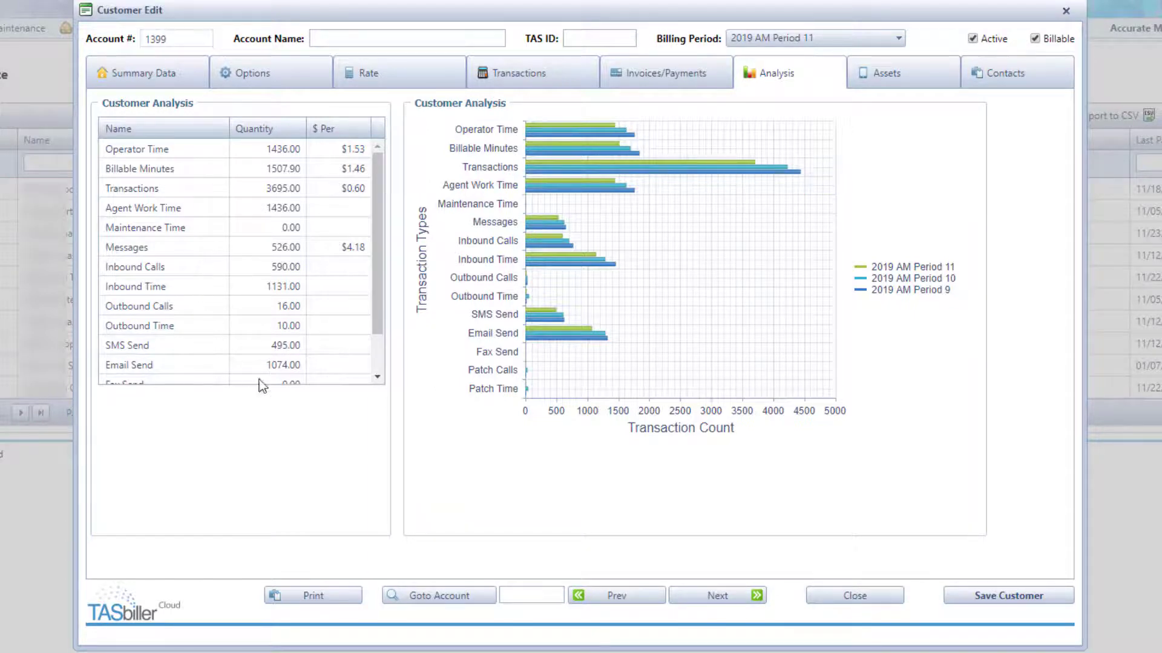
drag(377, 263, 383, 237)
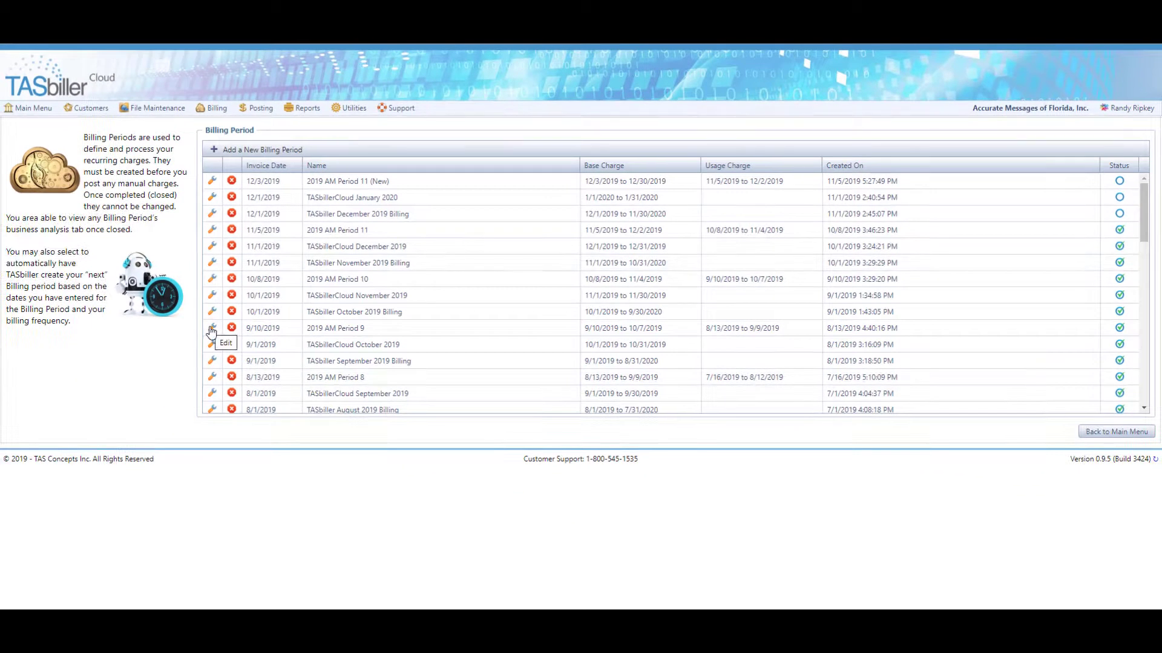
Open the 2019 AM Period 9 billing period and view its usage and profitability analysis.
click(211, 329)
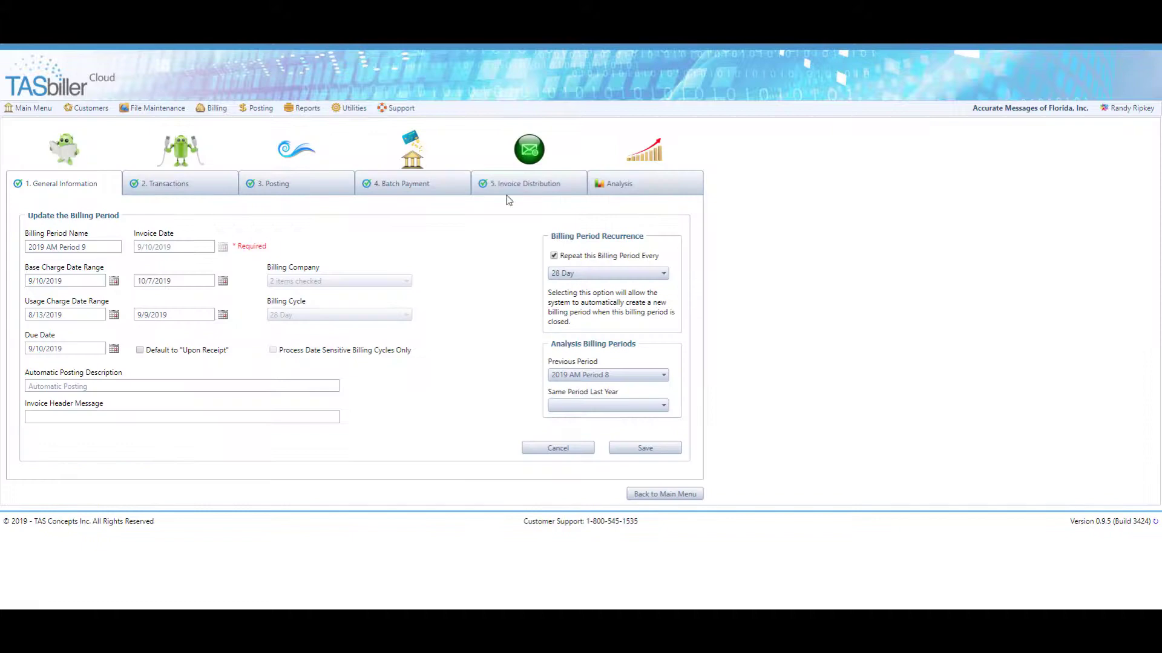
click(648, 188)
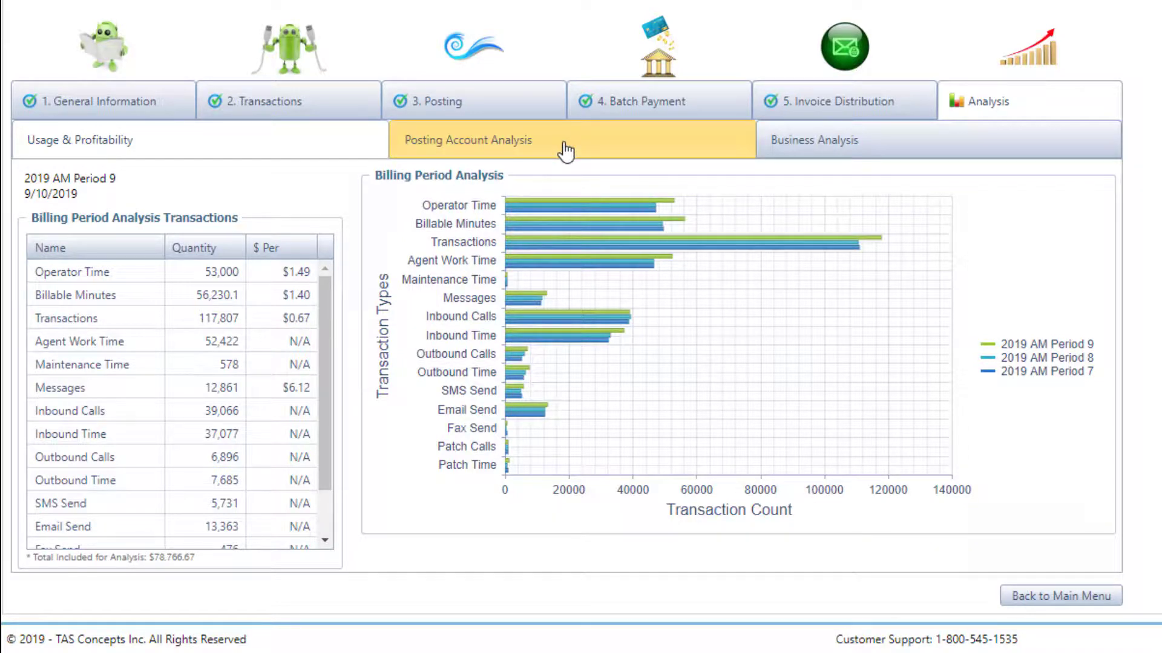
Examine the billing period's posting account breakdown and its business analysis by account type.
click(566, 153)
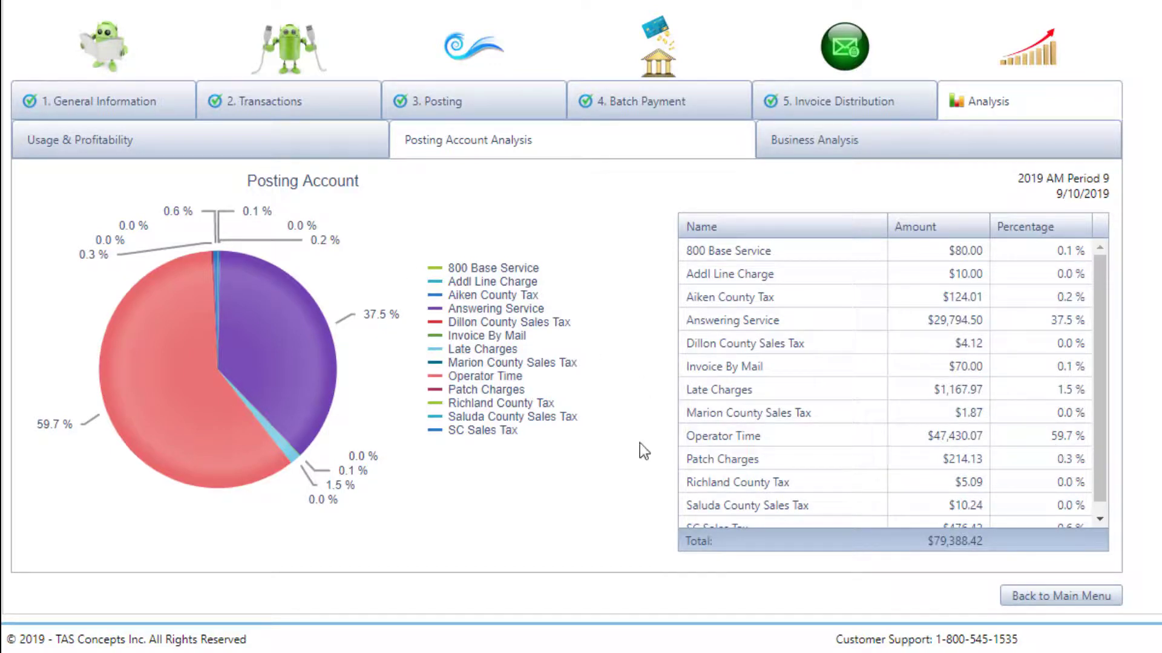
mouse_move(171, 473)
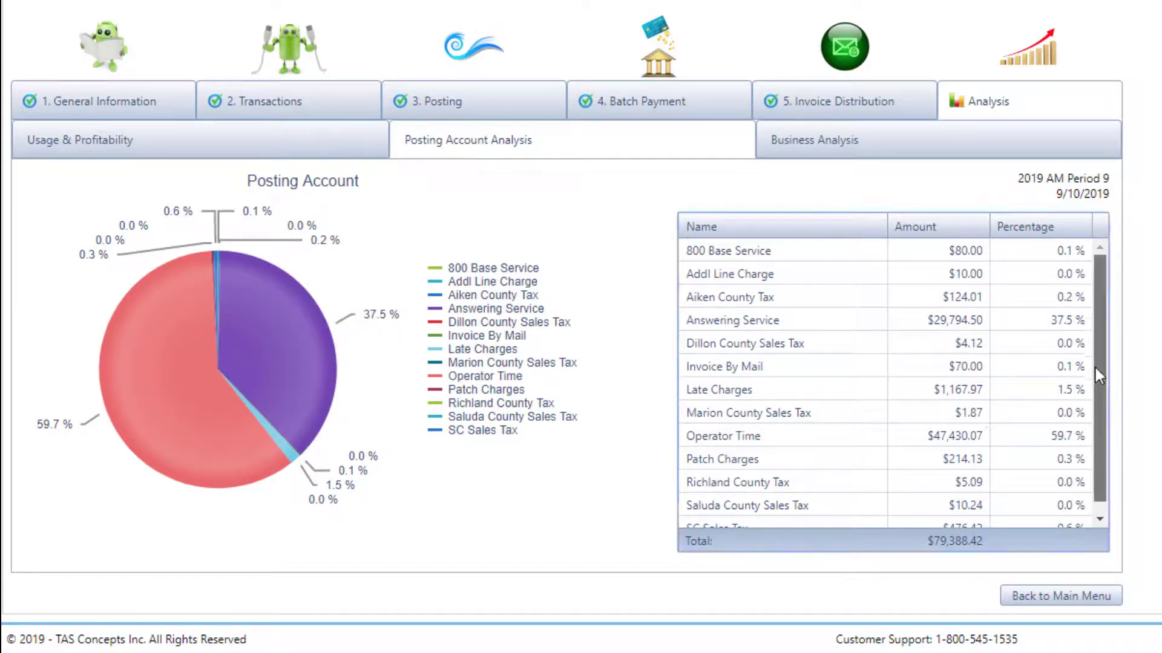
mouse_move(1099, 375)
mouse_down()
mouse_move(1098, 407)
mouse_move(1095, 354)
mouse_up()
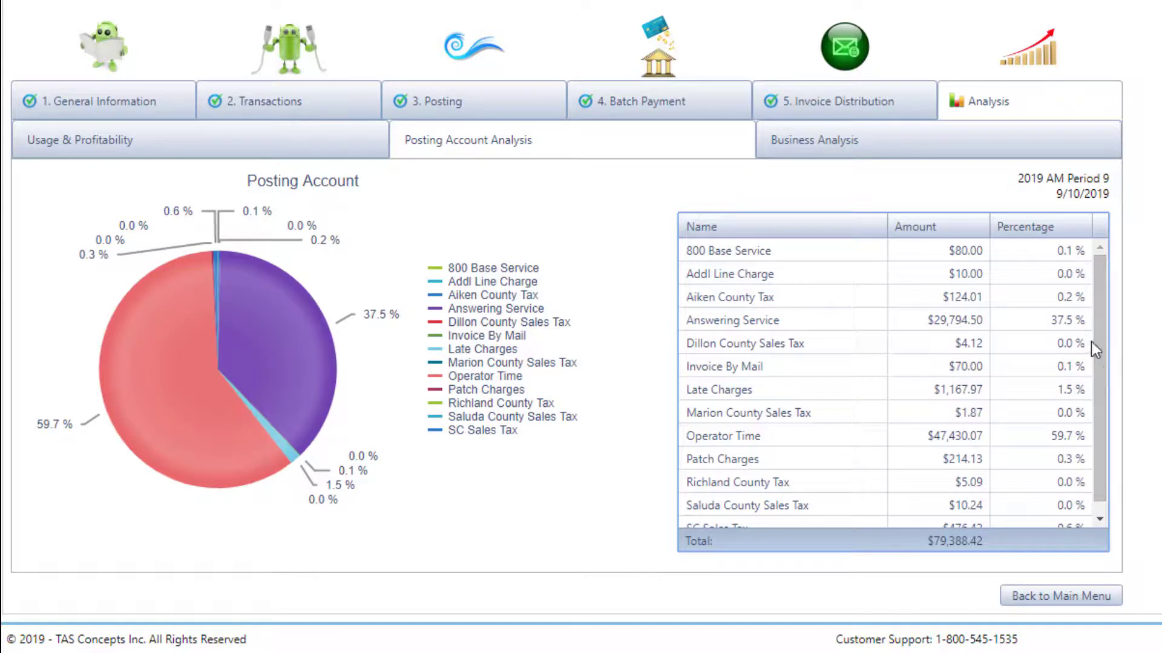
click(917, 156)
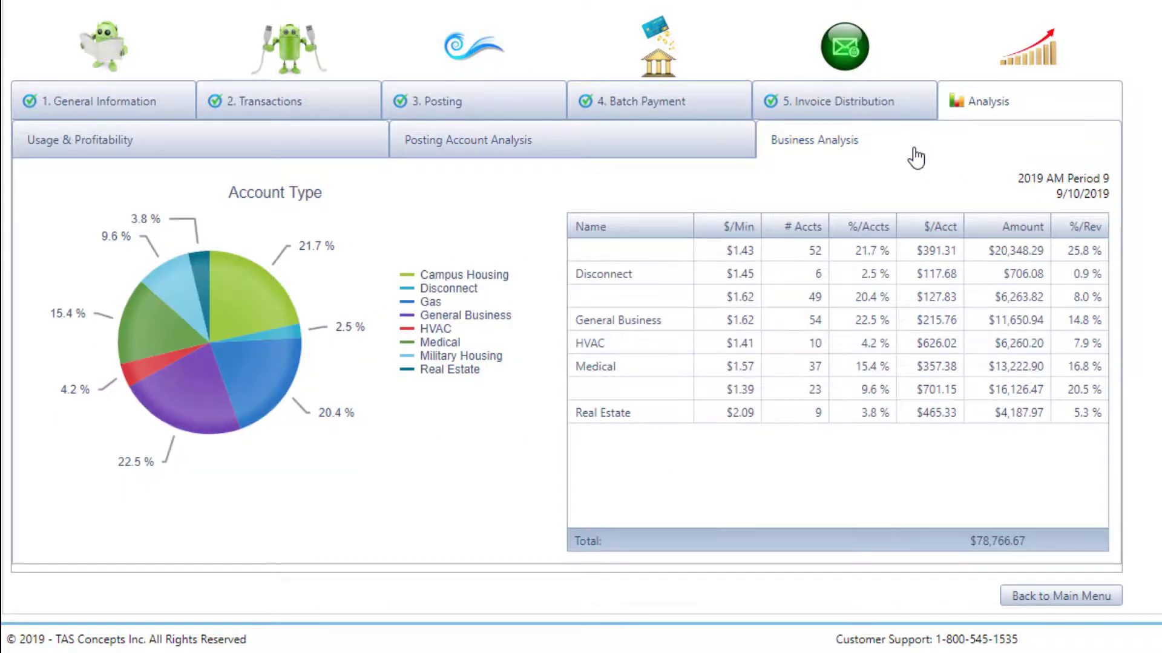